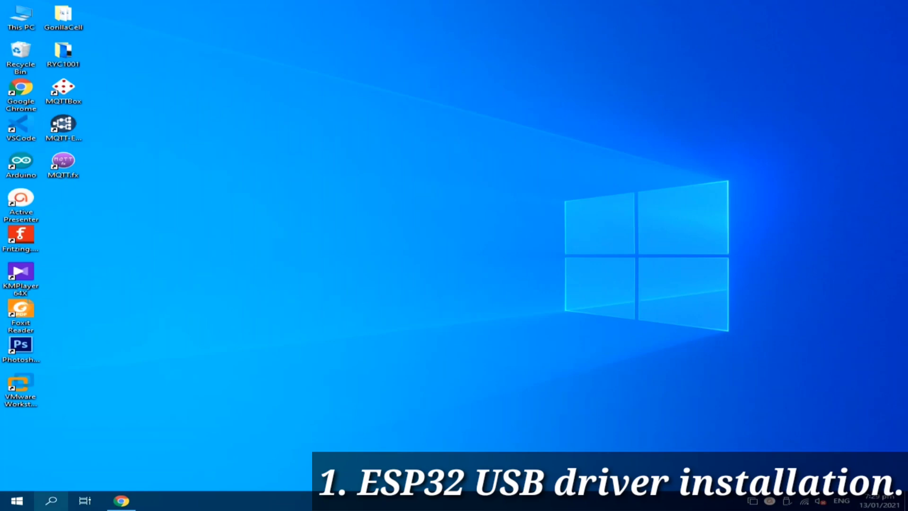
Search Google for 'cp210x' in Chrome
{"action": "left_click", "coordinate": [122, 500]}
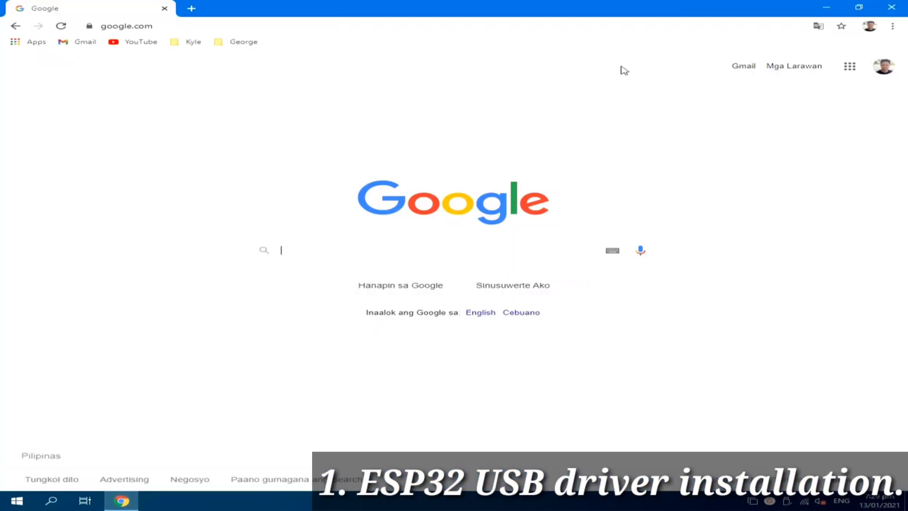
{"action": "type", "text": "cp210x"}
{"action": "key", "text": "Return"}
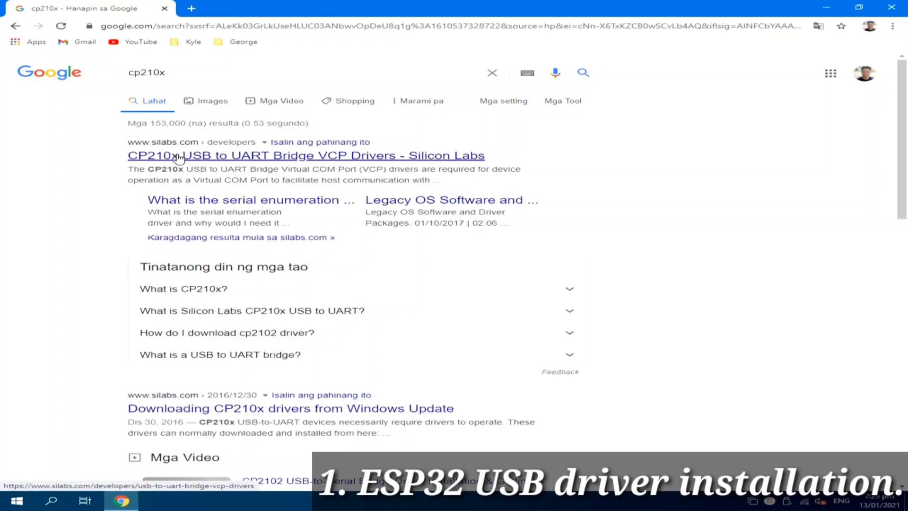
Download the CP210x Windows Drivers zip from the Silicon Labs page's DOWNLOADS section
{"action": "left_click", "coordinate": [183, 155]}
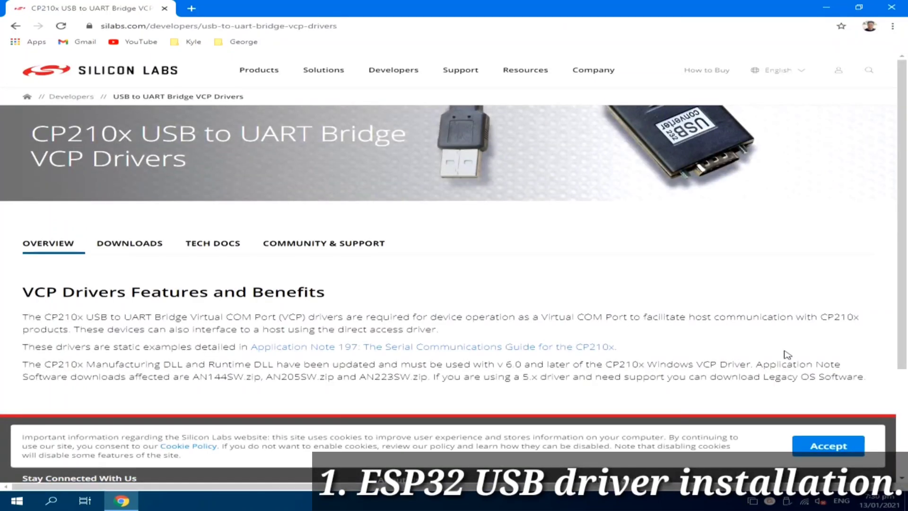
{"action": "left_click", "coordinate": [151, 247]}
{"action": "scroll", "coordinate": [241, 376], "scroll_direction": "down", "scroll_amount": 5}
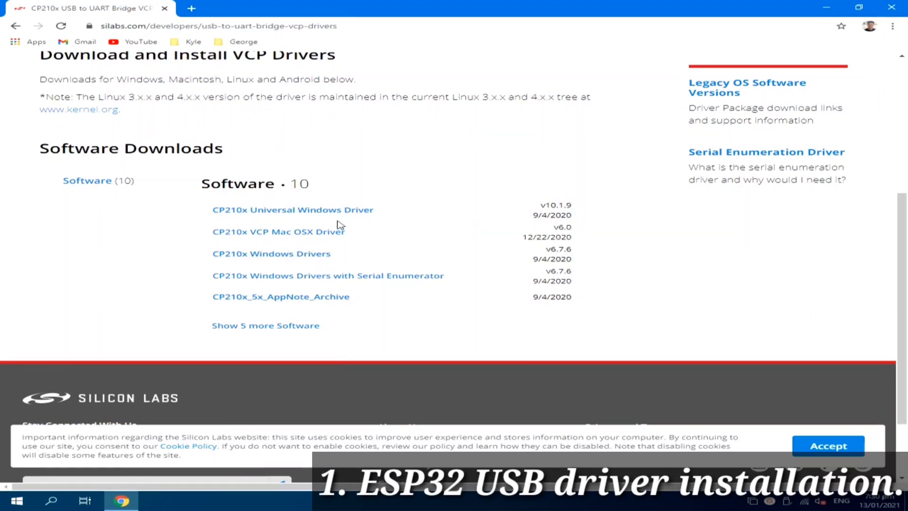
{"action": "scroll", "coordinate": [387, 245], "scroll_direction": "up", "scroll_amount": 1}
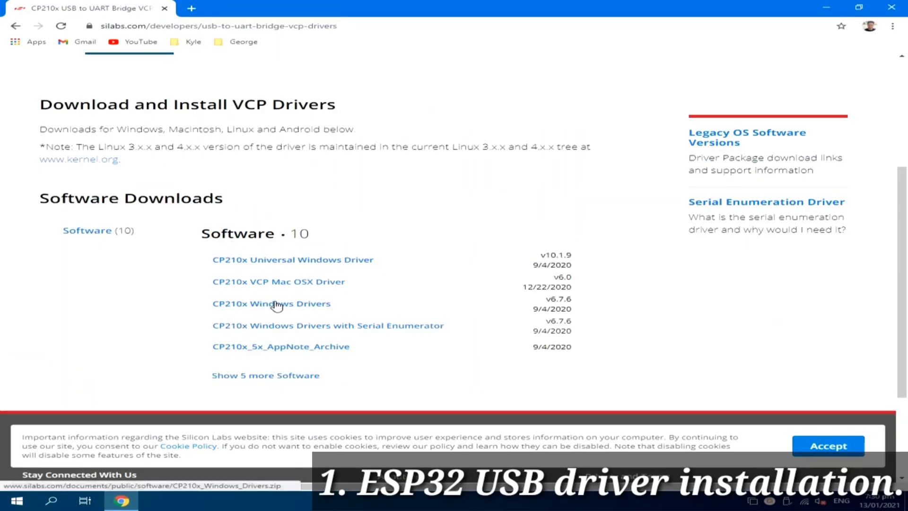
{"action": "scroll", "coordinate": [297, 306], "scroll_direction": "up", "scroll_amount": 1}
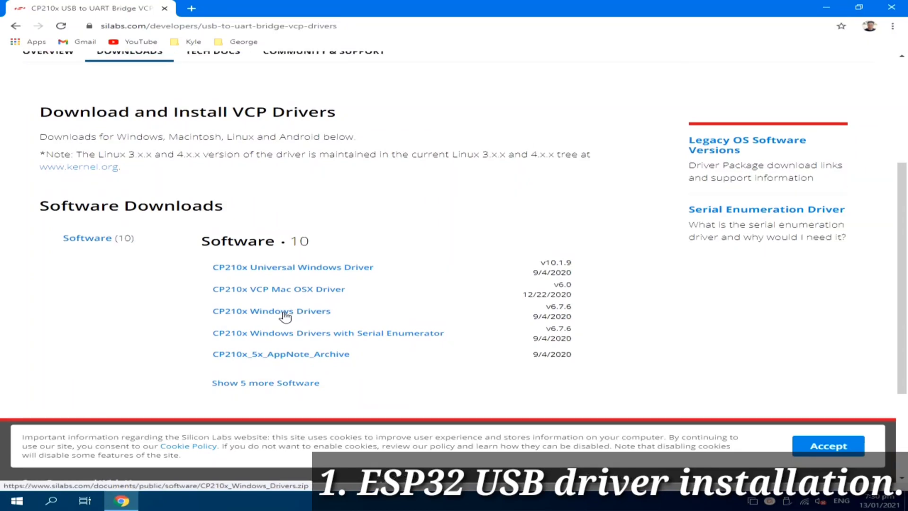
{"action": "left_click", "coordinate": [285, 315]}
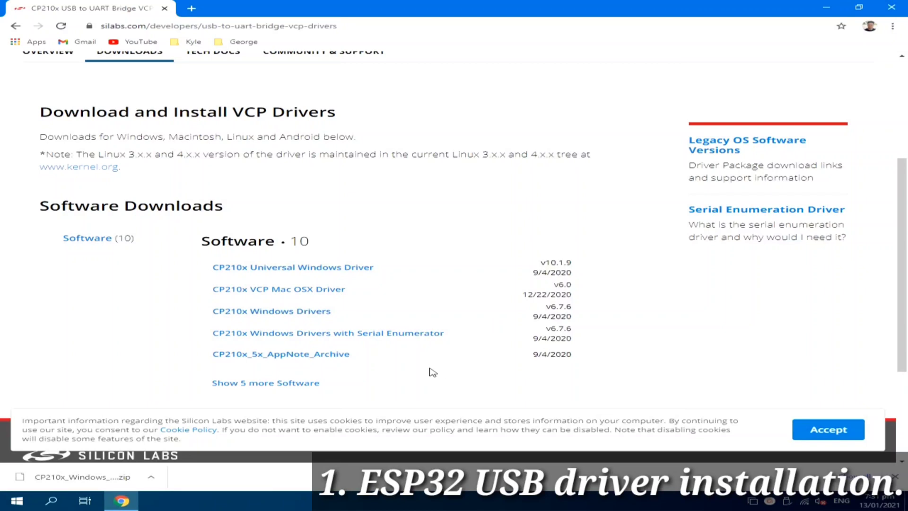
Extract the downloaded driver zip with 7-Zip into CP210x_Windows_Drivers and open that folder
{"action": "left_click", "coordinate": [151, 477]}
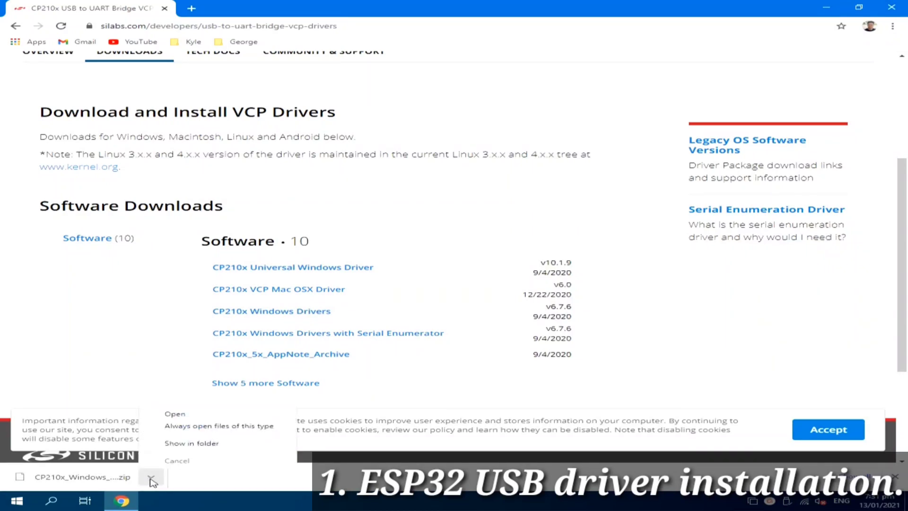
{"action": "left_click", "coordinate": [198, 445]}
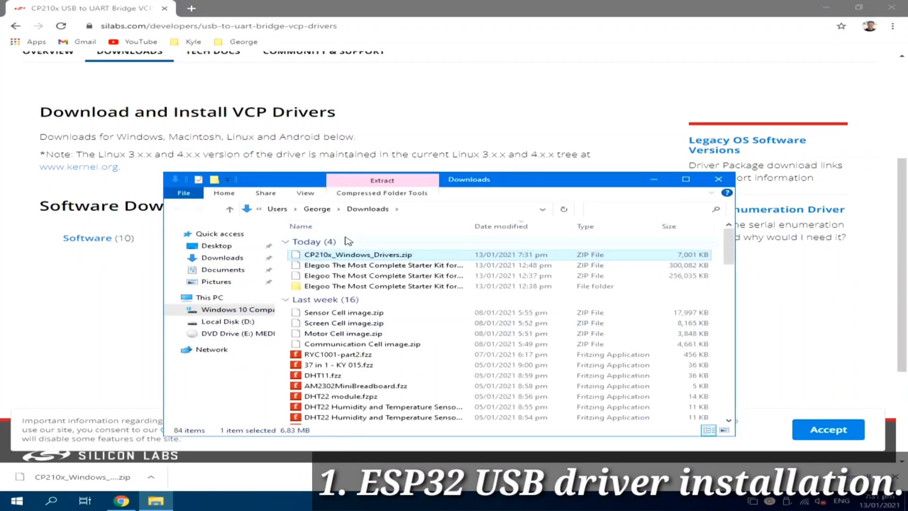
{"action": "right_click", "coordinate": [348, 257]}
{"action": "mouse_move", "coordinate": [397, 283]}
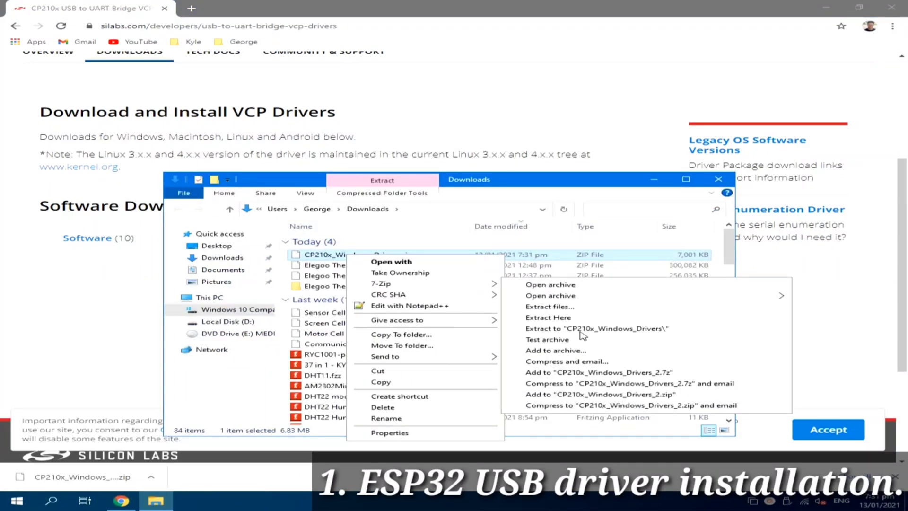
{"action": "left_click", "coordinate": [597, 329]}
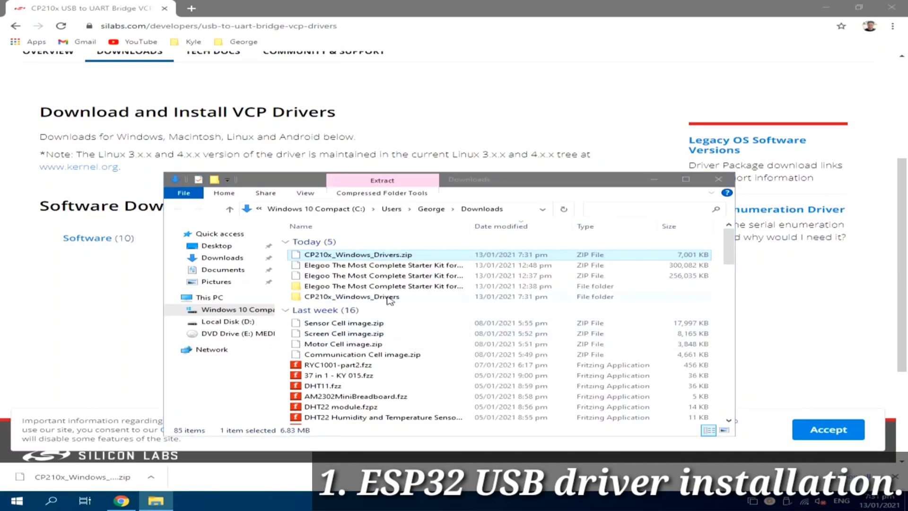
{"action": "left_click", "coordinate": [369, 286]}
{"action": "double_click", "coordinate": [369, 286]}
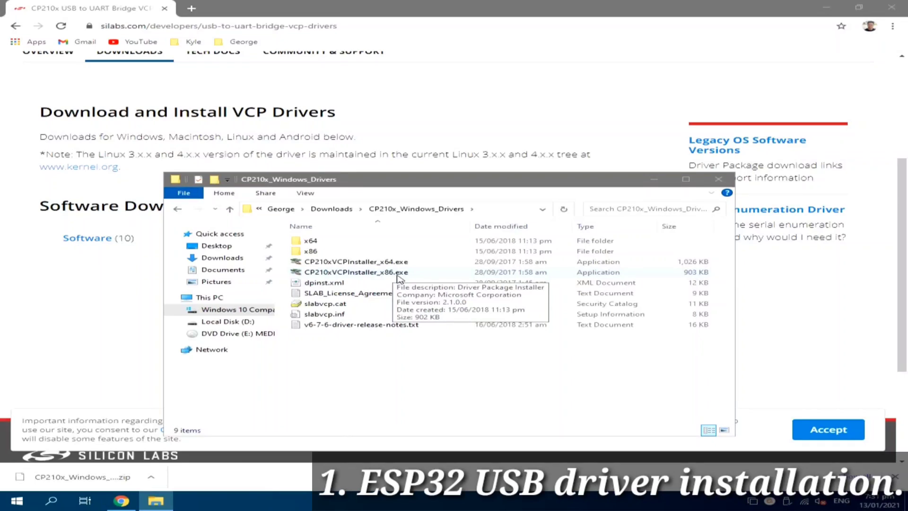
Run CP210xVCPInstaller_x64.exe, accept the license agreement, and finish the driver installation
{"action": "double_click", "coordinate": [391, 261]}
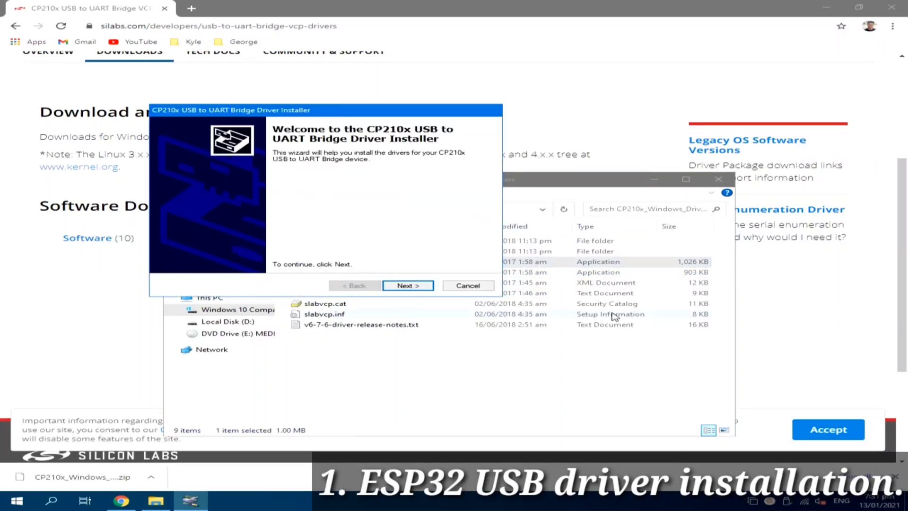
{"action": "left_click", "coordinate": [413, 287]}
{"action": "left_click", "coordinate": [222, 248]}
{"action": "left_click", "coordinate": [406, 286]}
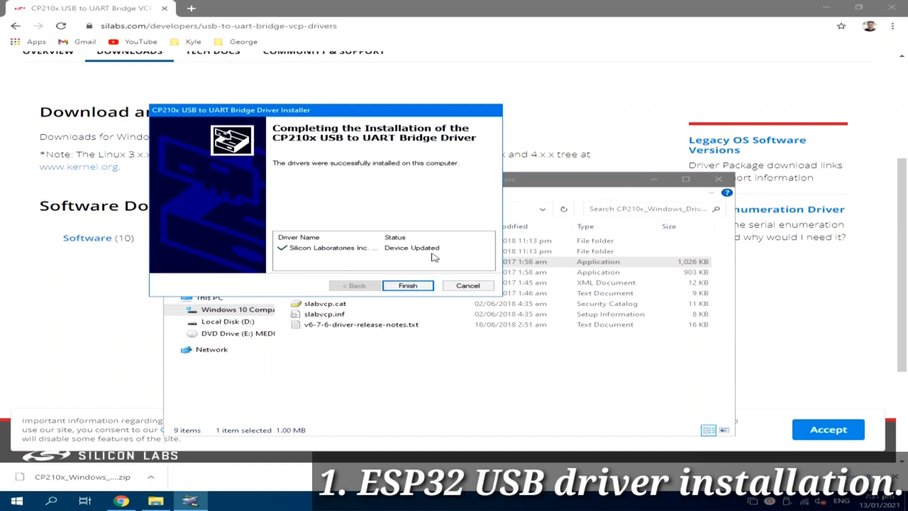
{"action": "left_click", "coordinate": [410, 287]}
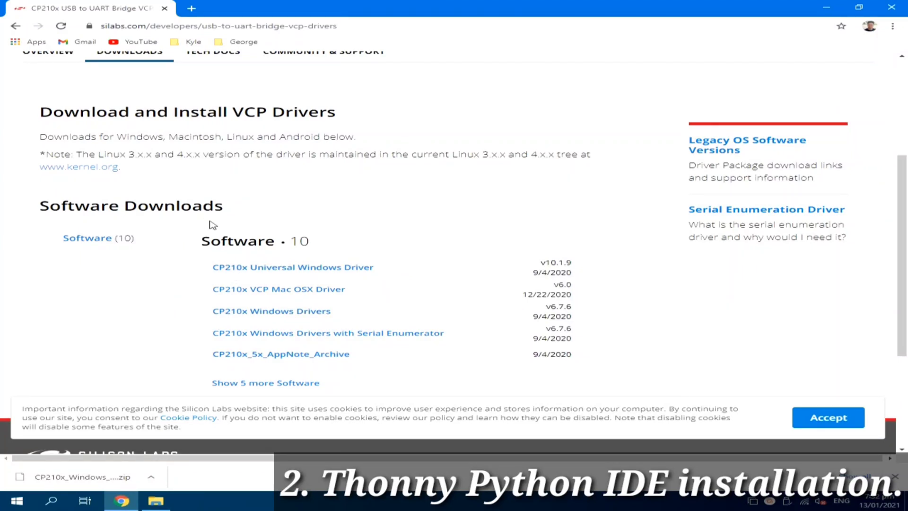
Open thonny.org in a new tab and download the Windows installer thonny-3.3.2.exe
{"action": "left_click", "coordinate": [192, 7]}
{"action": "type", "text": "thonny."}
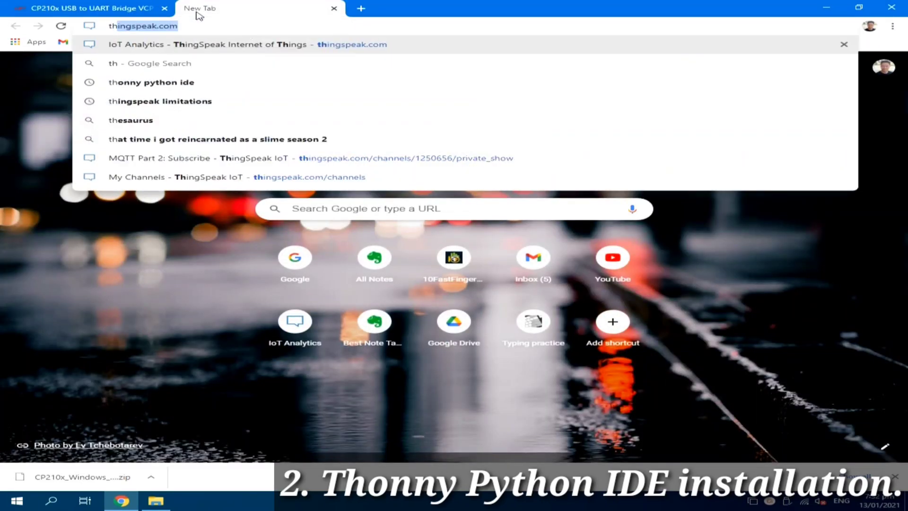
{"action": "type", "text": "org"}
{"action": "key", "text": "Return"}
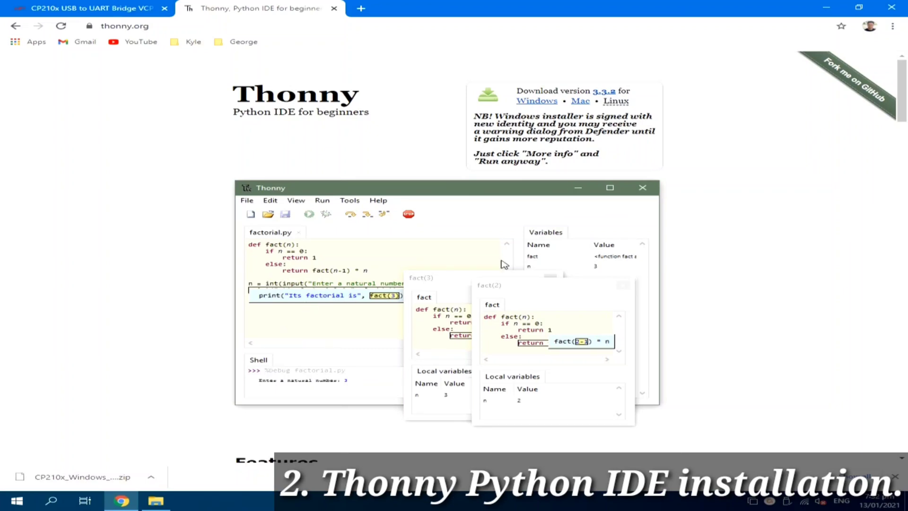
{"action": "left_click", "coordinate": [540, 103]}
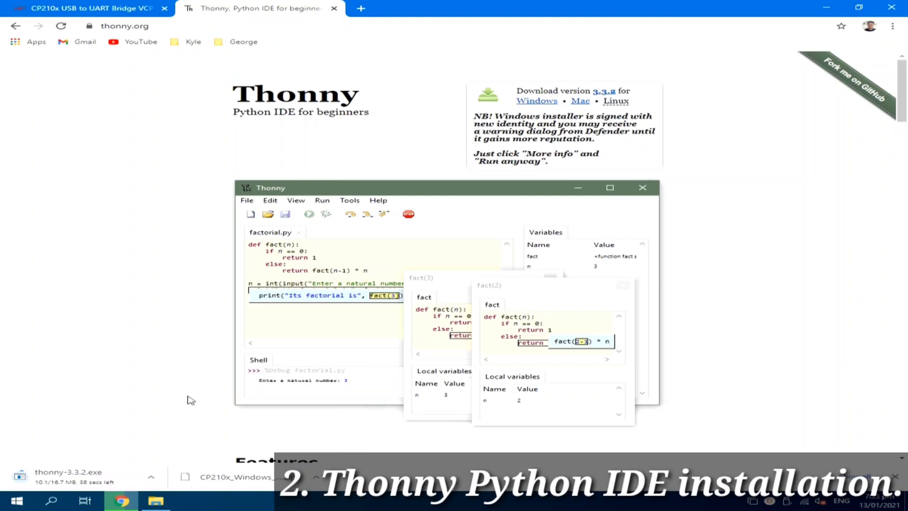
{"action": "scroll", "coordinate": [306, 423], "scroll_direction": "down", "scroll_amount": 5}
{"action": "scroll", "coordinate": [681, 334], "scroll_direction": "down", "scroll_amount": 3}
{"action": "scroll", "coordinate": [685, 331], "scroll_direction": "down", "scroll_amount": 4}
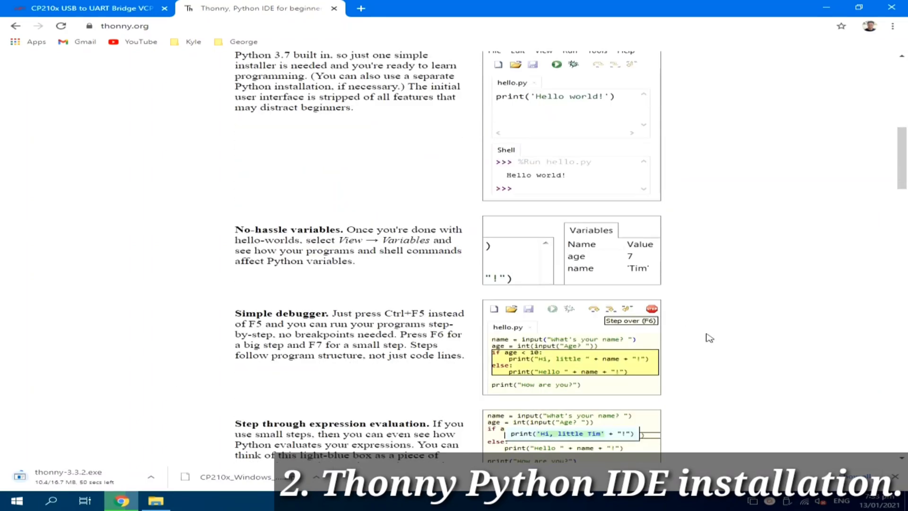
{"action": "scroll", "coordinate": [760, 343], "scroll_direction": "down", "scroll_amount": 3}
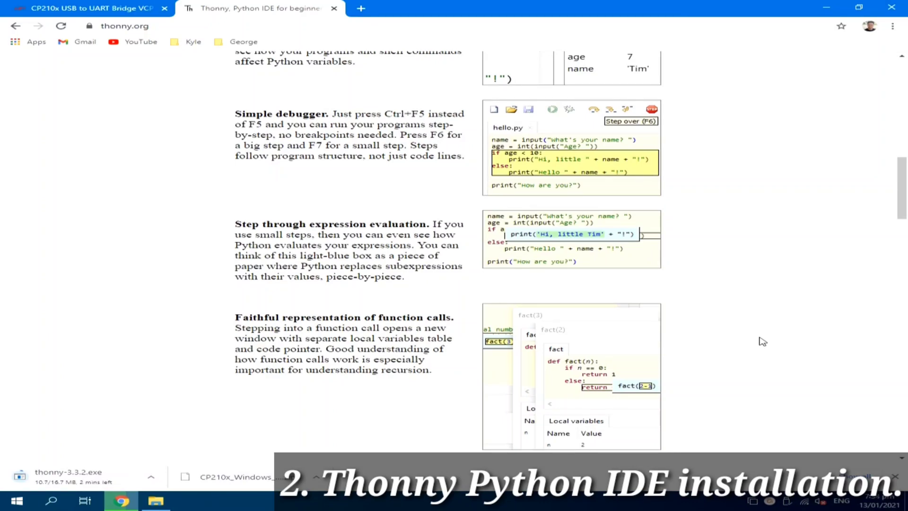
{"action": "scroll", "coordinate": [762, 342], "scroll_direction": "up", "scroll_amount": 2}
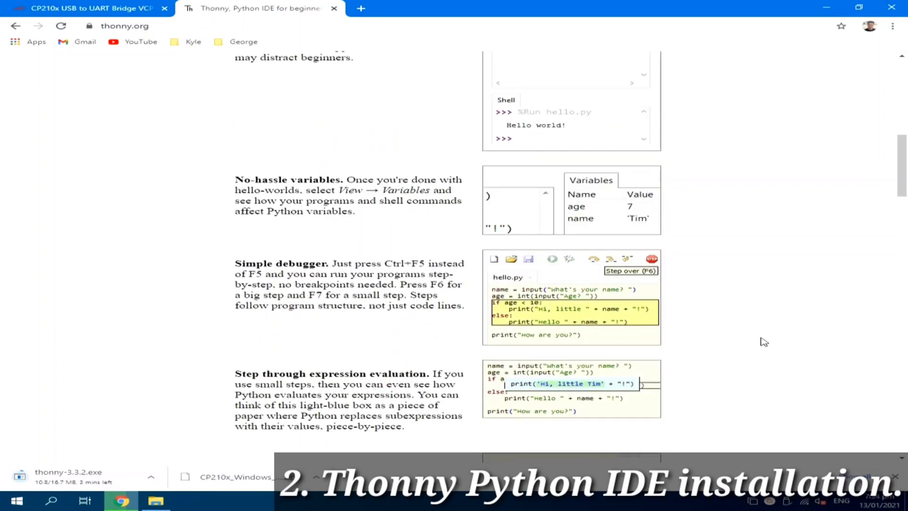
{"action": "scroll", "coordinate": [763, 341], "scroll_direction": "up", "scroll_amount": 4}
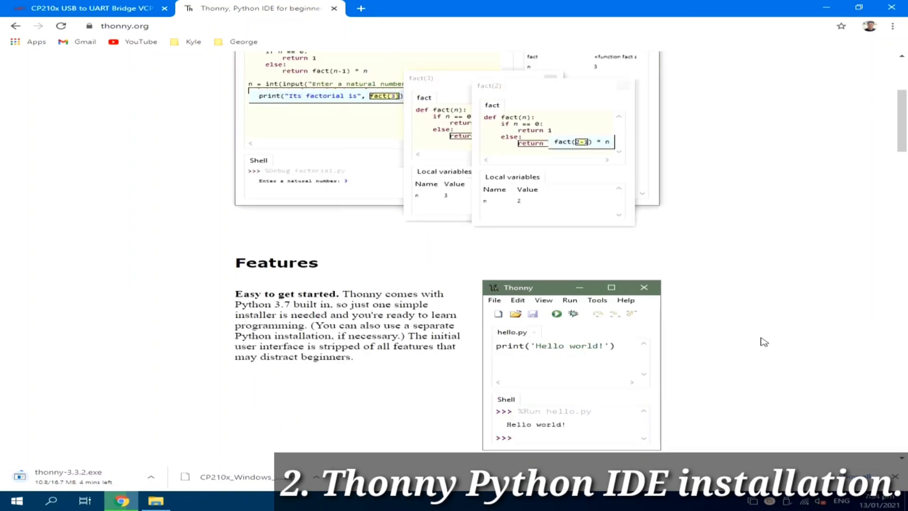
{"action": "scroll", "coordinate": [764, 341], "scroll_direction": "up", "scroll_amount": 3}
{"action": "scroll", "coordinate": [764, 341], "scroll_direction": "up", "scroll_amount": 2}
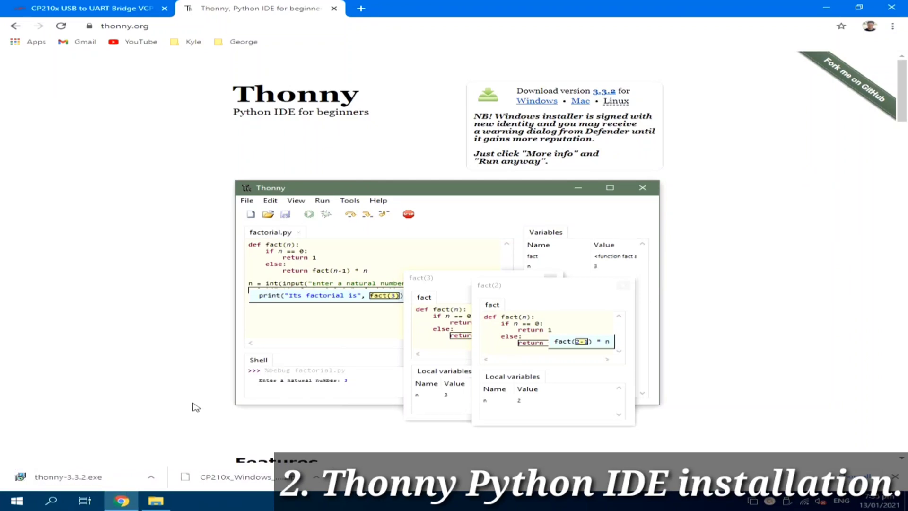
Run thonny-3.3.2.exe, install with the default folder and a desktop icon, then finish
{"action": "left_click", "coordinate": [68, 477]}
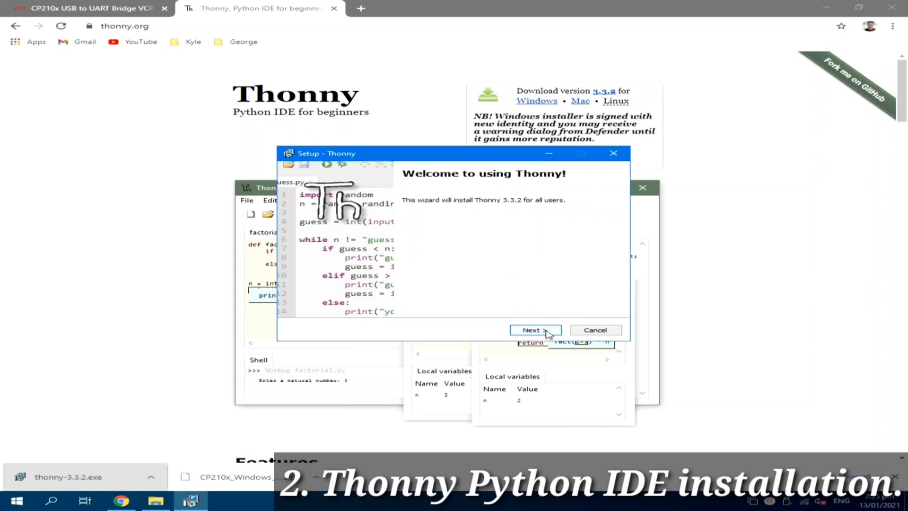
{"action": "left_click", "coordinate": [546, 334]}
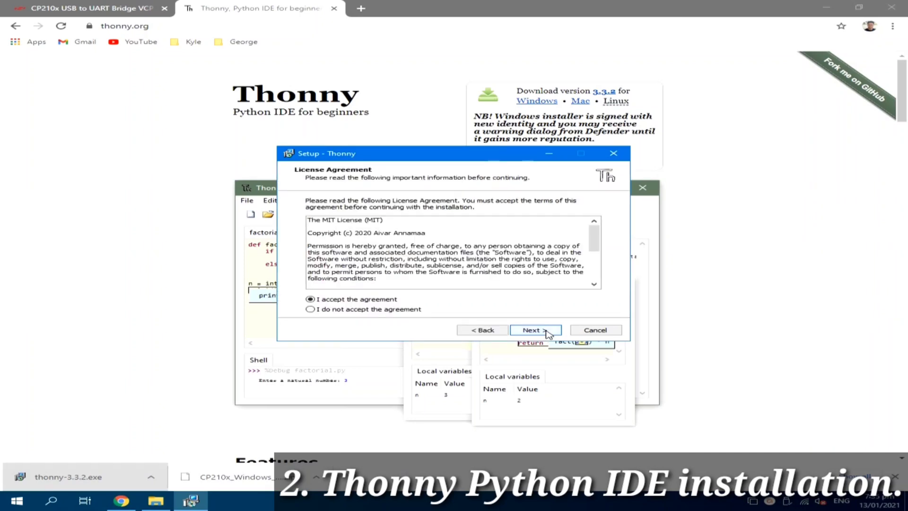
{"action": "left_click", "coordinate": [537, 329]}
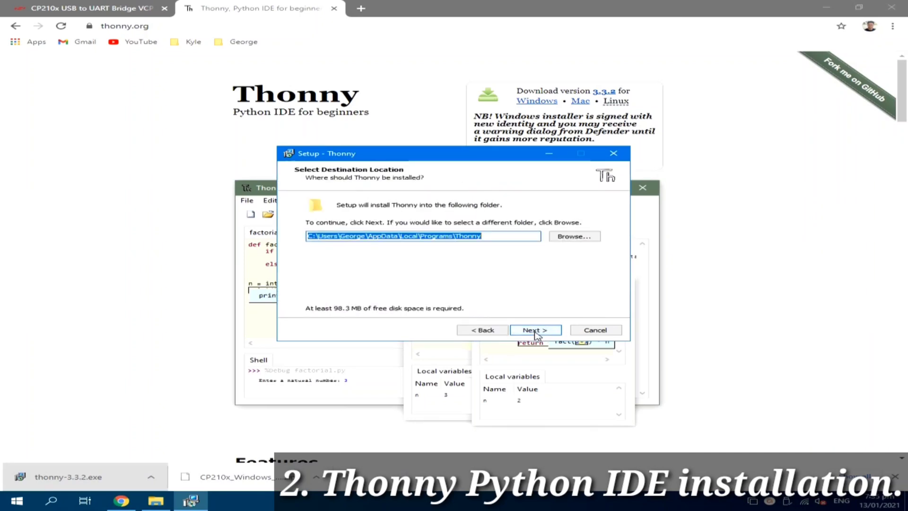
{"action": "left_click", "coordinate": [537, 332]}
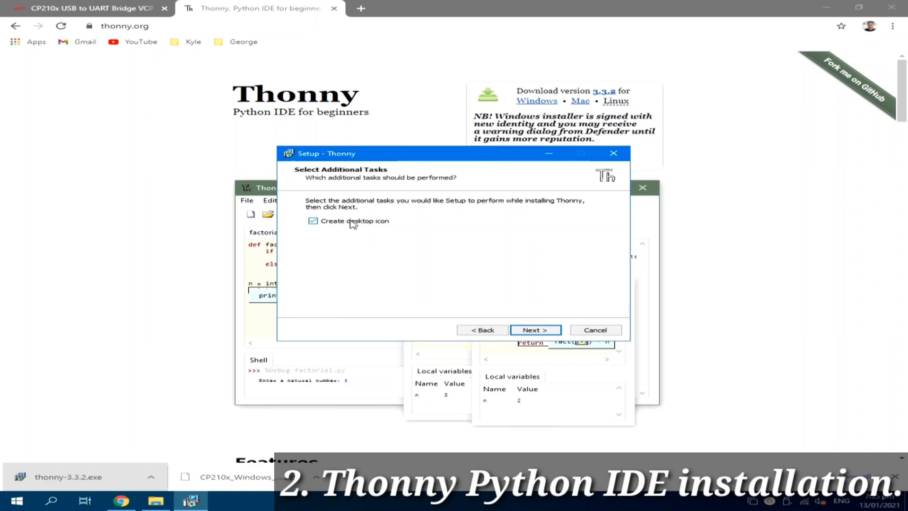
{"action": "left_click", "coordinate": [535, 330]}
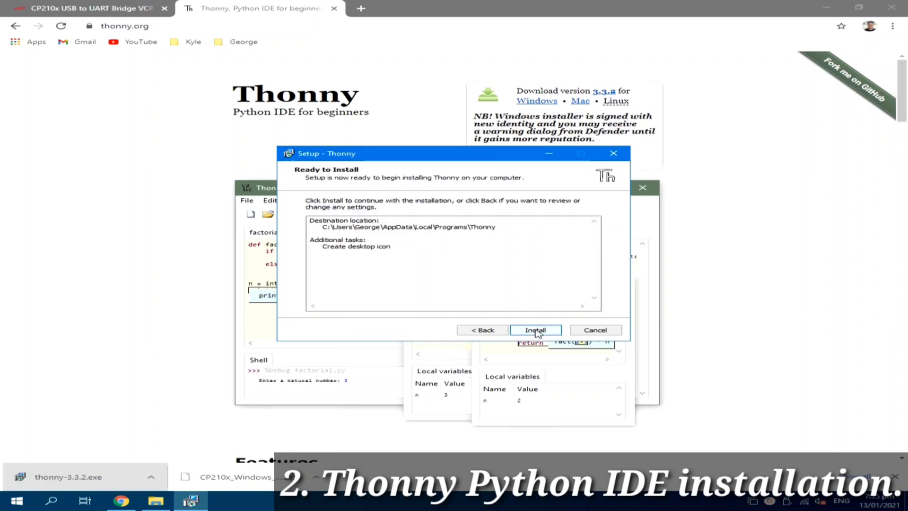
{"action": "left_click", "coordinate": [536, 330]}
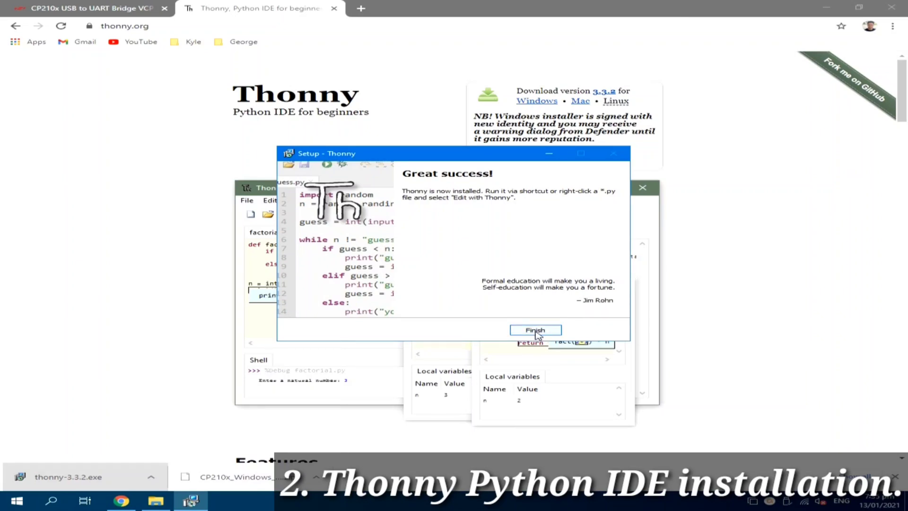
{"action": "left_click", "coordinate": [535, 330]}
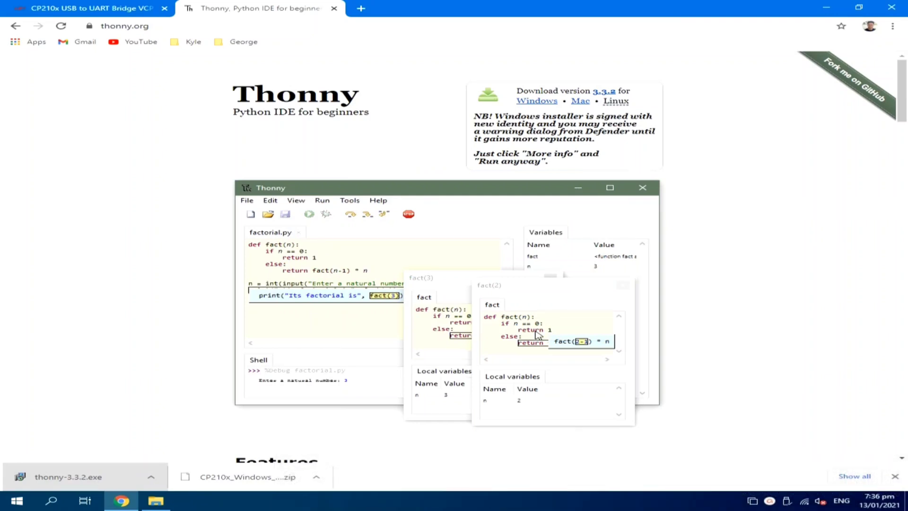
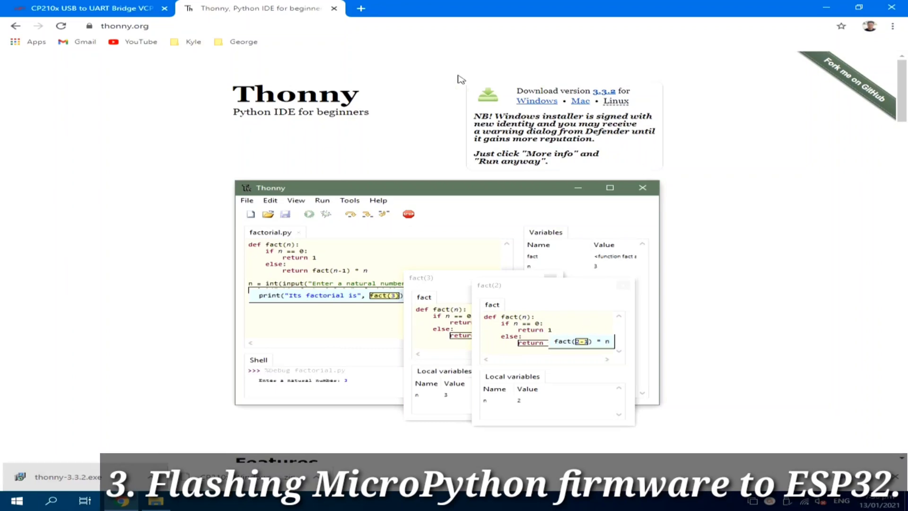
In a new tab, go to micropython.org and open its DOWNLOAD page
{"action": "left_click", "coordinate": [361, 8]}
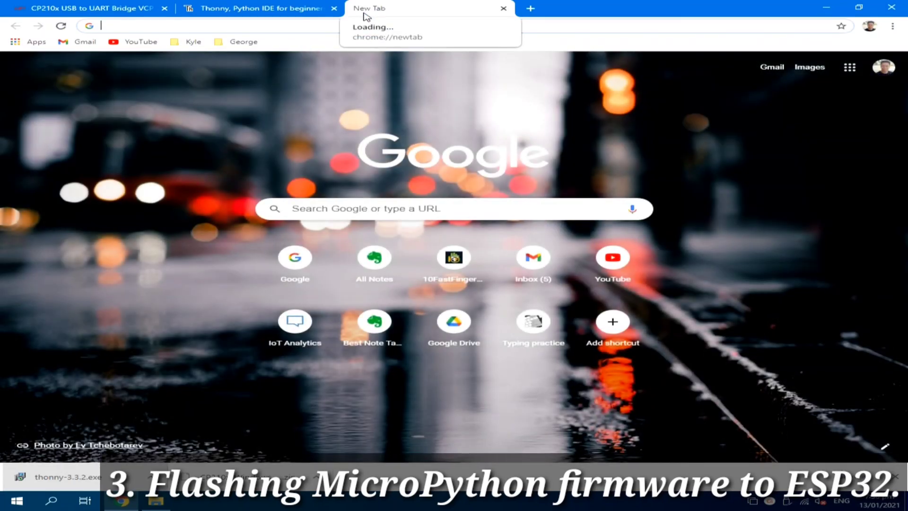
{"action": "type", "text": "micr"}
{"action": "key", "text": "Return"}
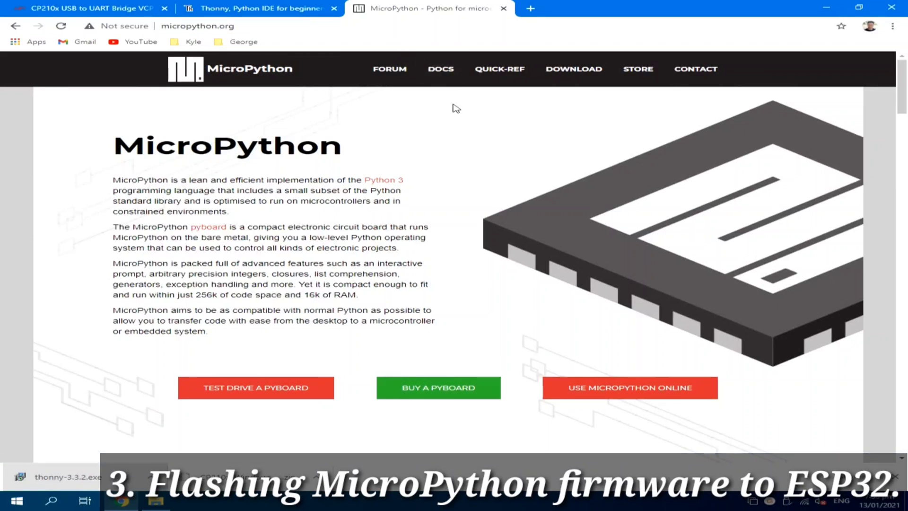
{"action": "left_click", "coordinate": [592, 76]}
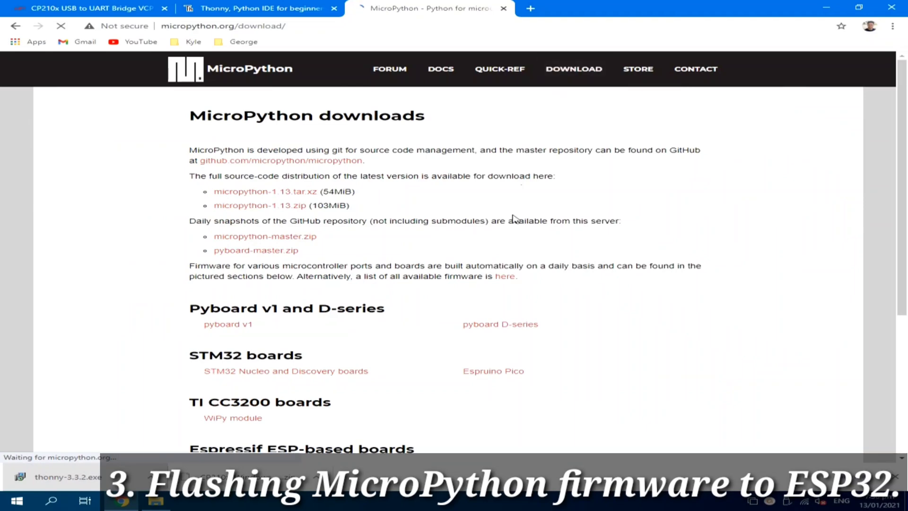
{"action": "scroll", "coordinate": [478, 376], "scroll_direction": "down", "scroll_amount": 5}
{"action": "scroll", "coordinate": [478, 376], "scroll_direction": "down", "scroll_amount": 8}
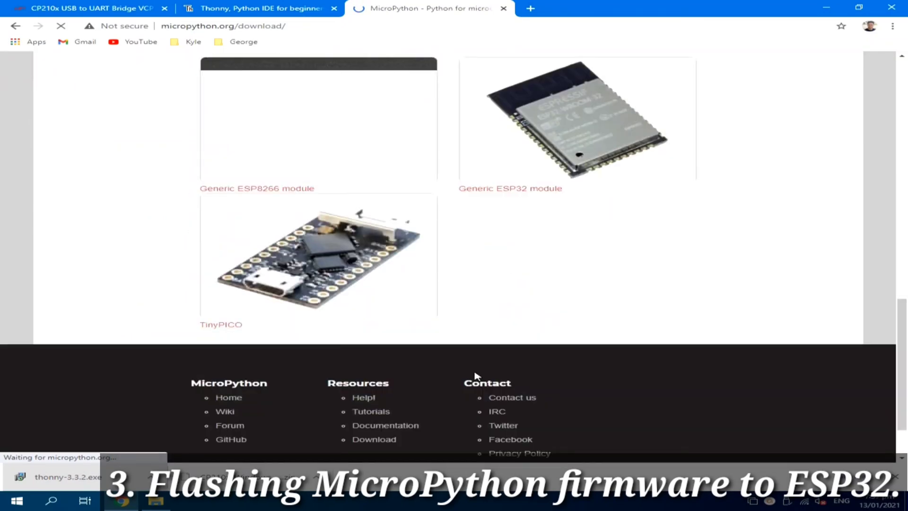
{"action": "scroll", "coordinate": [646, 288], "scroll_direction": "up", "scroll_amount": 4}
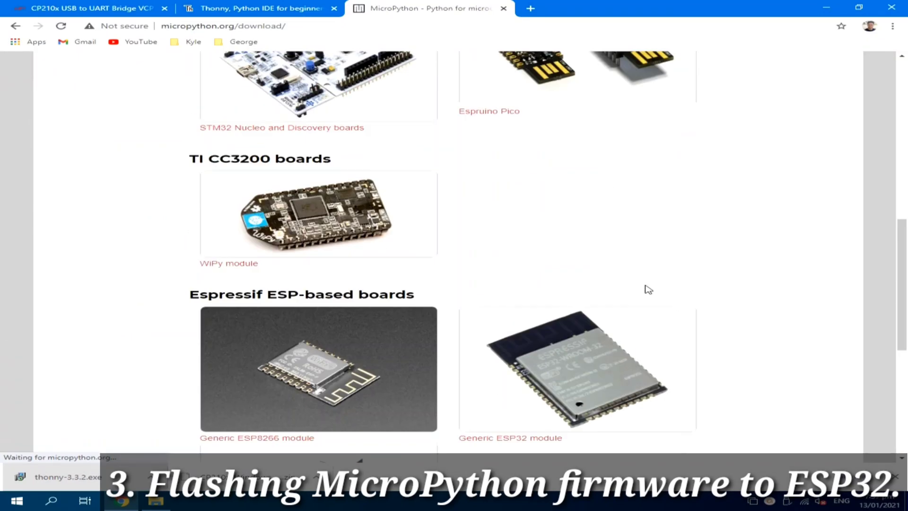
{"action": "scroll", "coordinate": [648, 288], "scroll_direction": "down", "scroll_amount": 5}
{"action": "scroll", "coordinate": [647, 288], "scroll_direction": "up", "scroll_amount": 3}
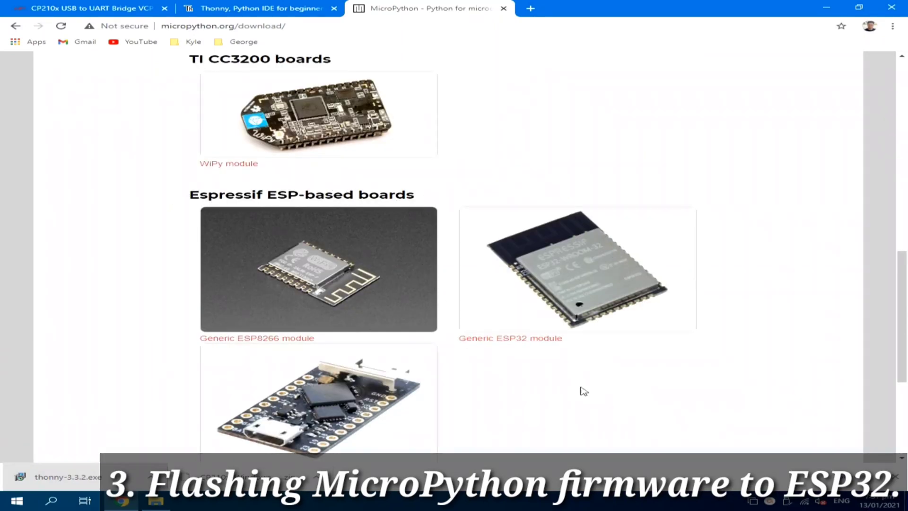
Open the Generic ESP32 module page and highlight the ESP-IDF v3.x and v4.x firmware descriptions
{"action": "left_click", "coordinate": [533, 339]}
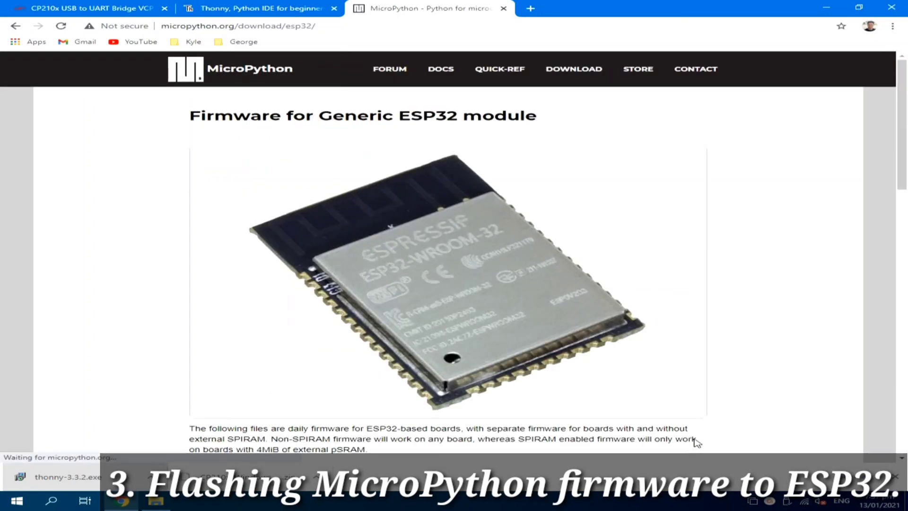
{"action": "scroll", "coordinate": [495, 395], "scroll_direction": "down", "scroll_amount": 5}
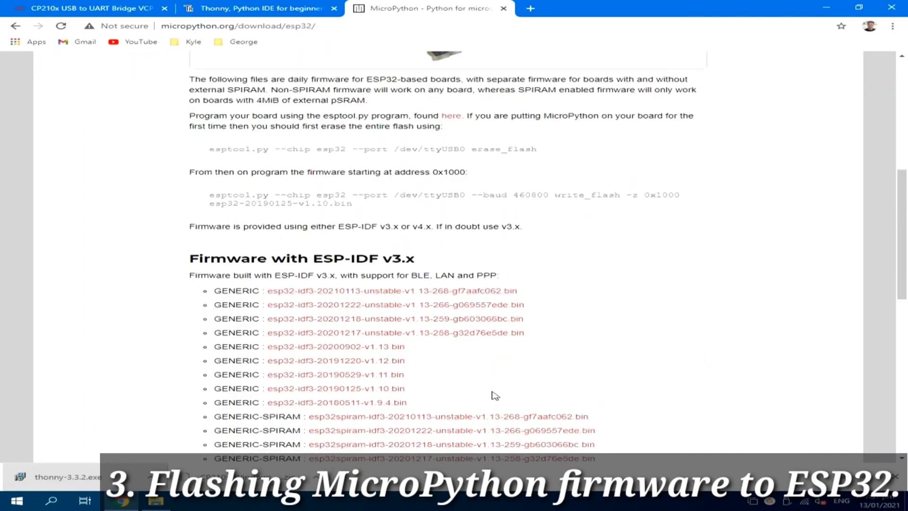
{"action": "scroll", "coordinate": [494, 395], "scroll_direction": "down", "scroll_amount": 4}
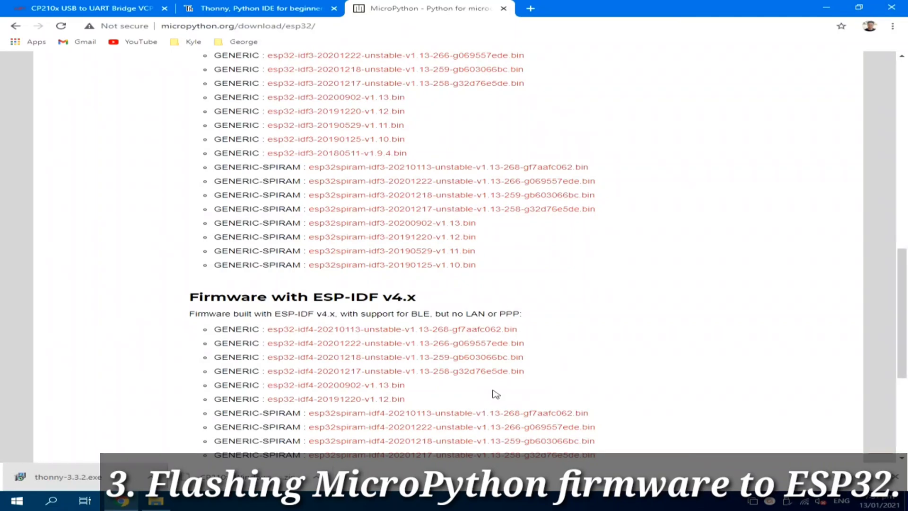
{"action": "scroll", "coordinate": [548, 305], "scroll_direction": "up", "scroll_amount": 4}
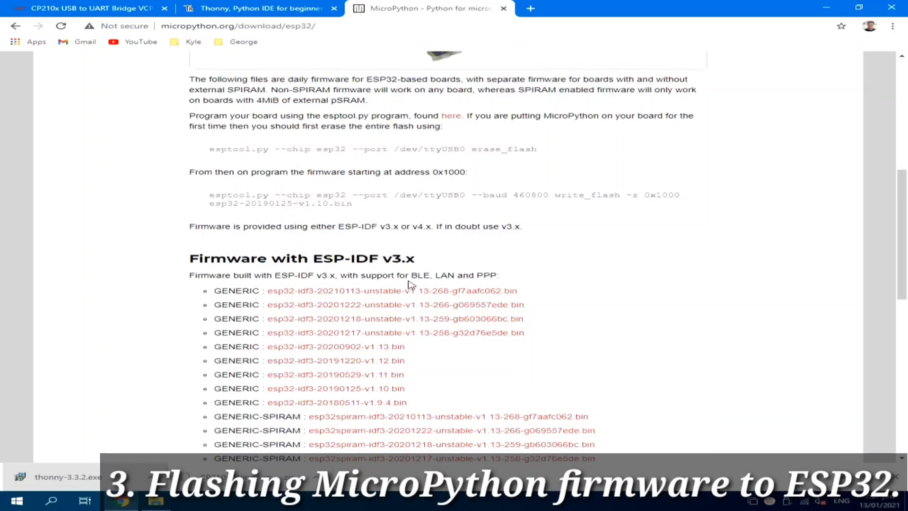
{"action": "left_click_drag", "start_coordinate": [507, 279], "coordinate": [187, 282]}
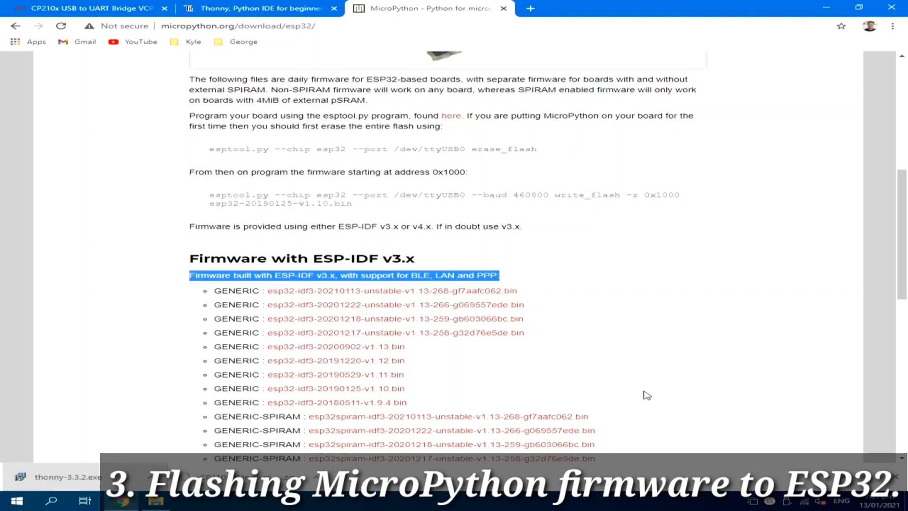
{"action": "scroll", "coordinate": [618, 405], "scroll_direction": "down", "scroll_amount": 4}
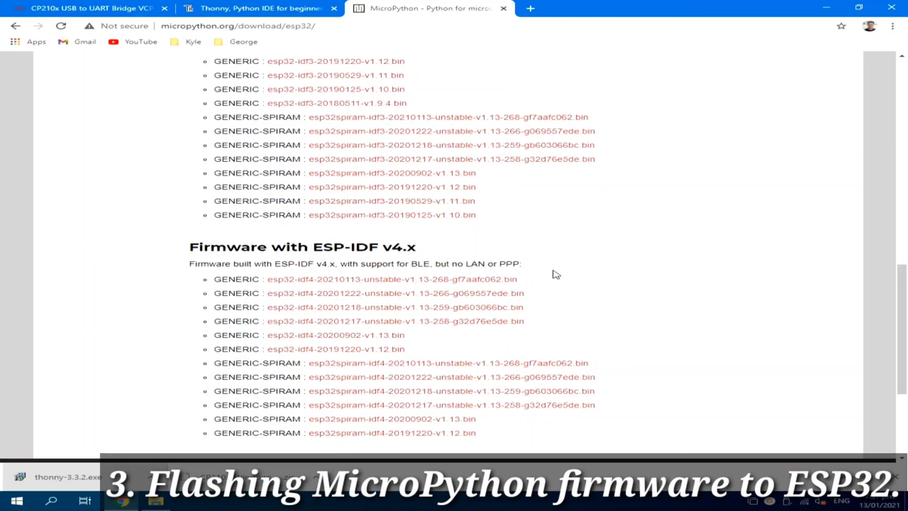
{"action": "left_click_drag", "start_coordinate": [524, 263], "coordinate": [176, 274]}
{"action": "scroll", "coordinate": [826, 353], "scroll_direction": "up", "scroll_amount": 3}
{"action": "scroll", "coordinate": [825, 352], "scroll_direction": "up", "scroll_amount": 2}
{"action": "scroll", "coordinate": [826, 352], "scroll_direction": "down", "scroll_amount": 1}
{"action": "double_click", "coordinate": [405, 109]}
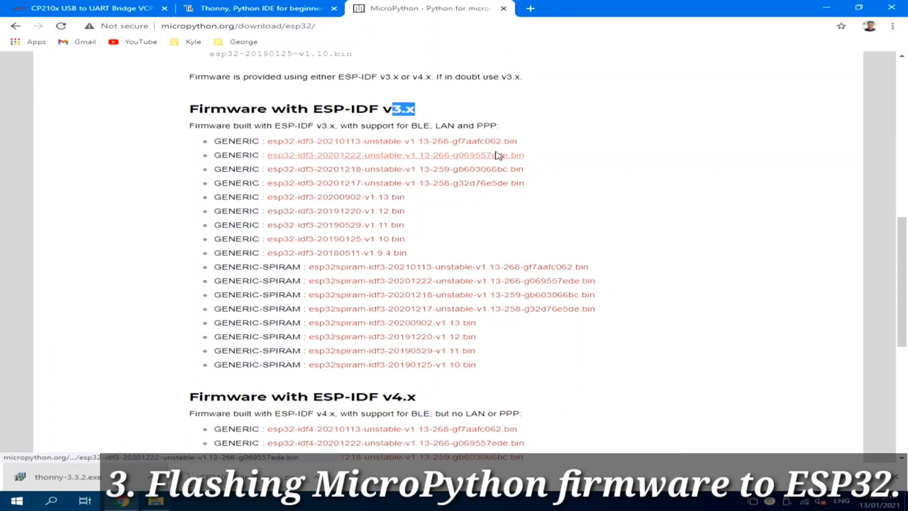
Download esp32-idf3-20200902-v1.13.bin and reveal it via the downloads bar's Show in folder
{"action": "left_click", "coordinate": [390, 202]}
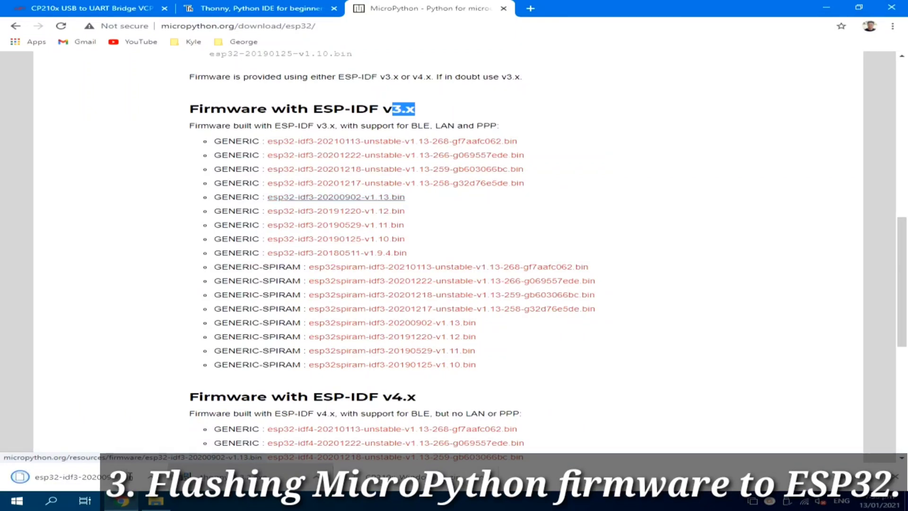
{"action": "left_click", "coordinate": [695, 385]}
{"action": "left_click", "coordinate": [165, 477]}
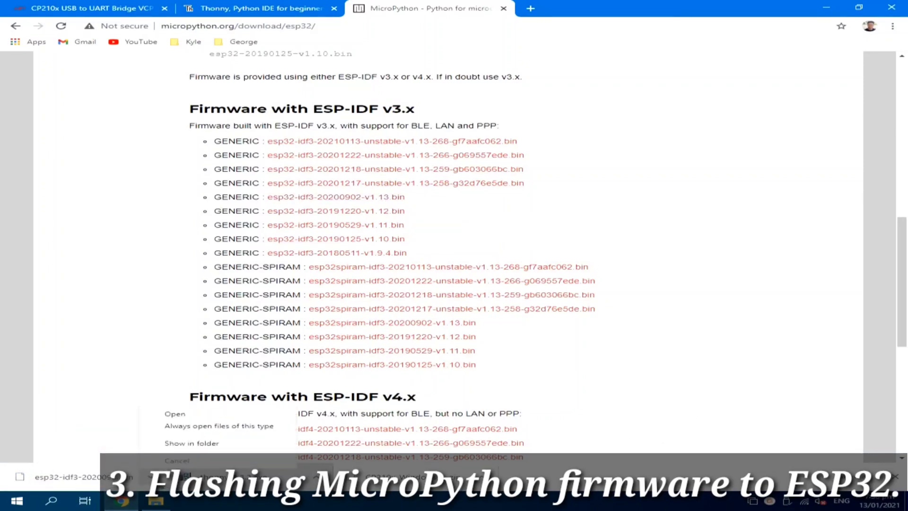
{"action": "left_click", "coordinate": [192, 443]}
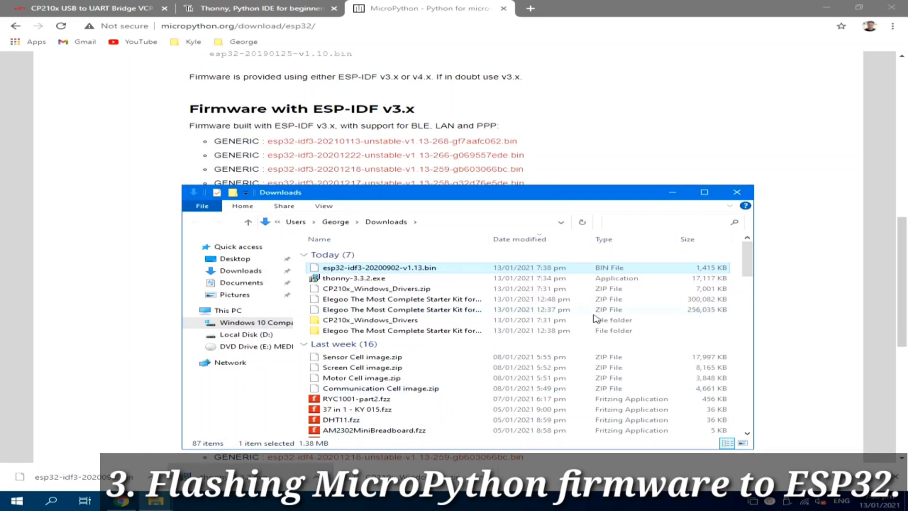
Minimize Chrome and launch Thonny from its desktop icon
{"action": "left_click", "coordinate": [827, 8]}
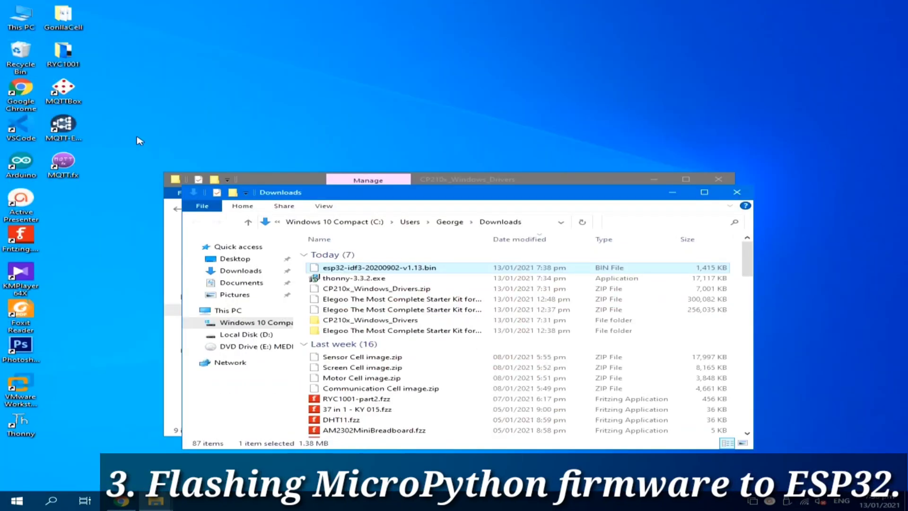
{"action": "double_click", "coordinate": [29, 426]}
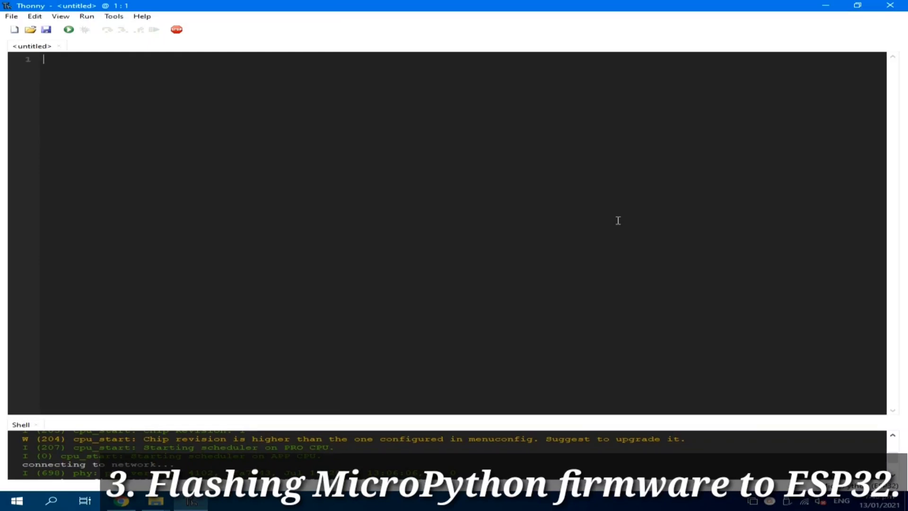
View the esptool package details in Thonny's plug-in manager
{"action": "left_click", "coordinate": [114, 17]}
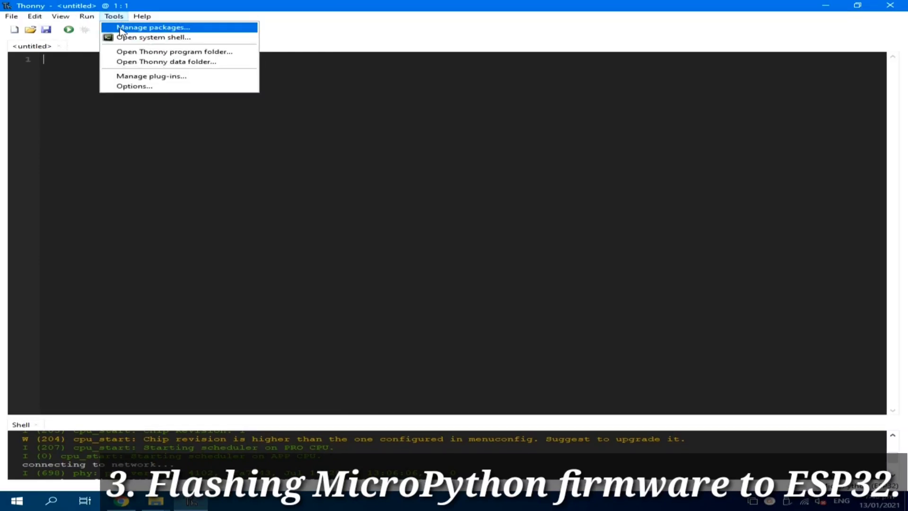
{"action": "left_click", "coordinate": [151, 76]}
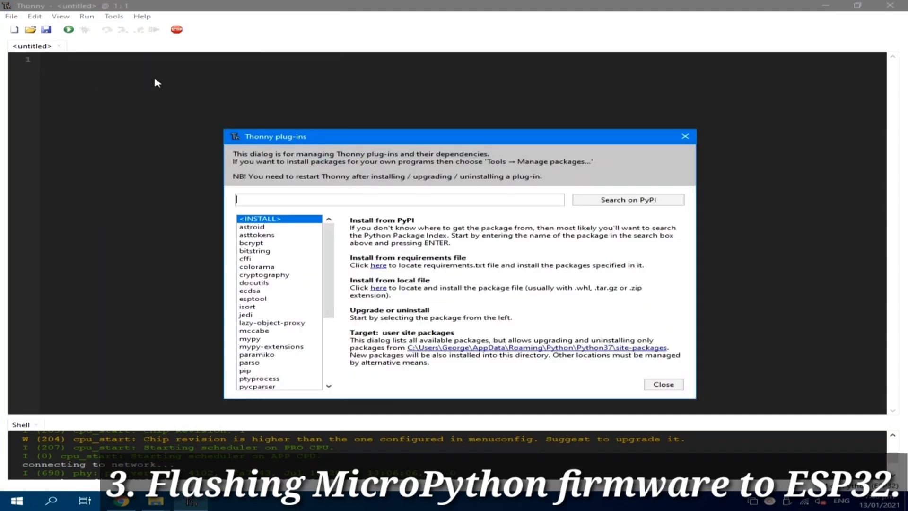
{"action": "left_click", "coordinate": [254, 299]}
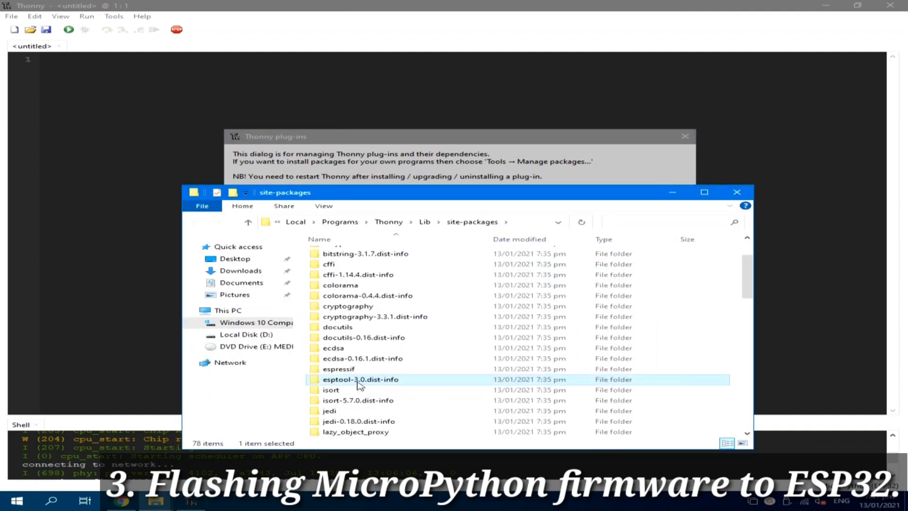
Delete the esptool-3.0.dist-info folder, then close the folder window and plug-ins manager
{"action": "right_click", "coordinate": [365, 384]}
{"action": "left_click", "coordinate": [403, 350]}
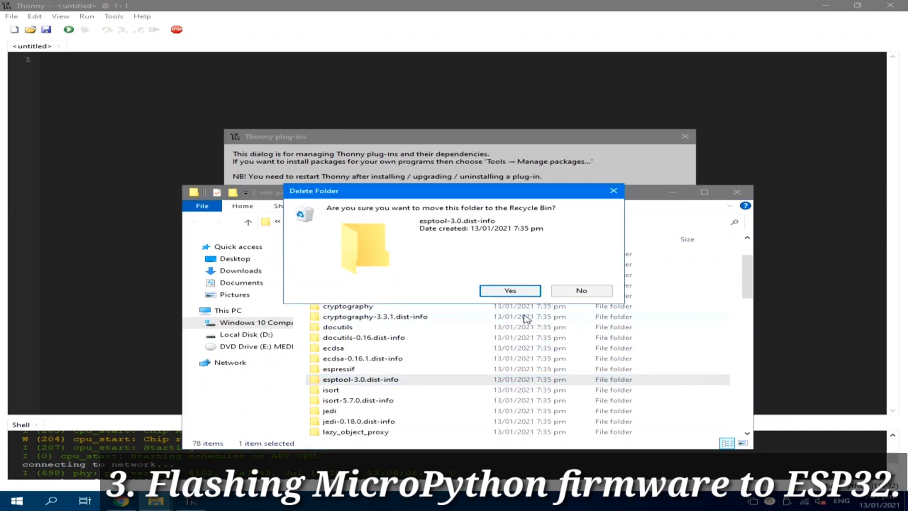
{"action": "left_click", "coordinate": [500, 292]}
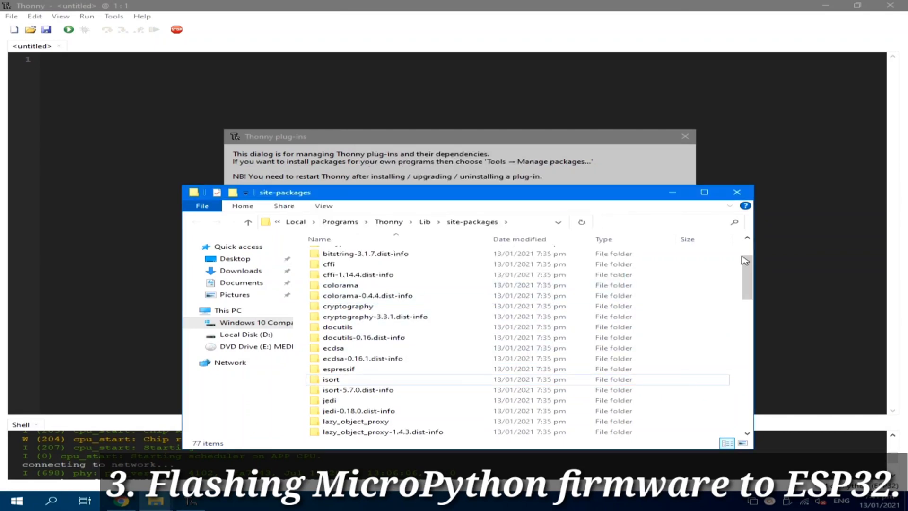
{"action": "left_click", "coordinate": [738, 194]}
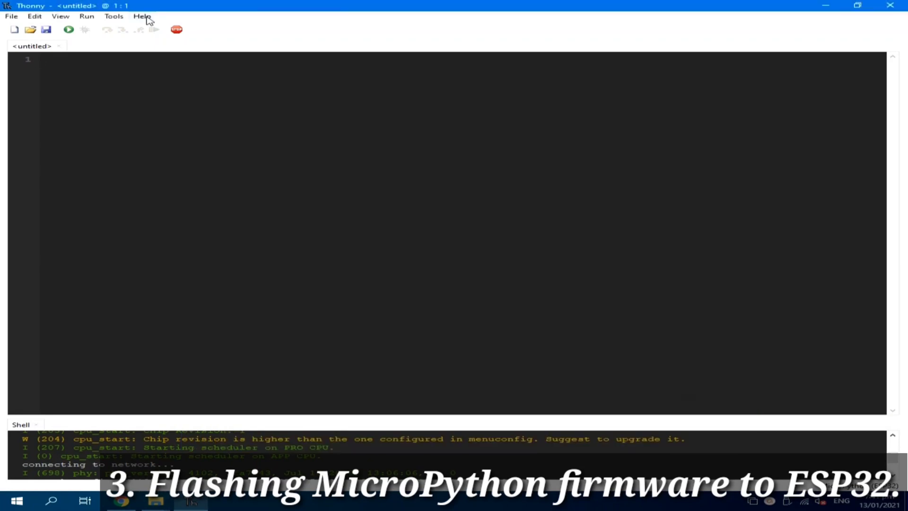
{"action": "left_click", "coordinate": [114, 16]}
Search PyPI for esptool, install version 3.0, and close the plug-ins manager
{"action": "left_click", "coordinate": [151, 77]}
{"action": "type", "text": "esptool"}
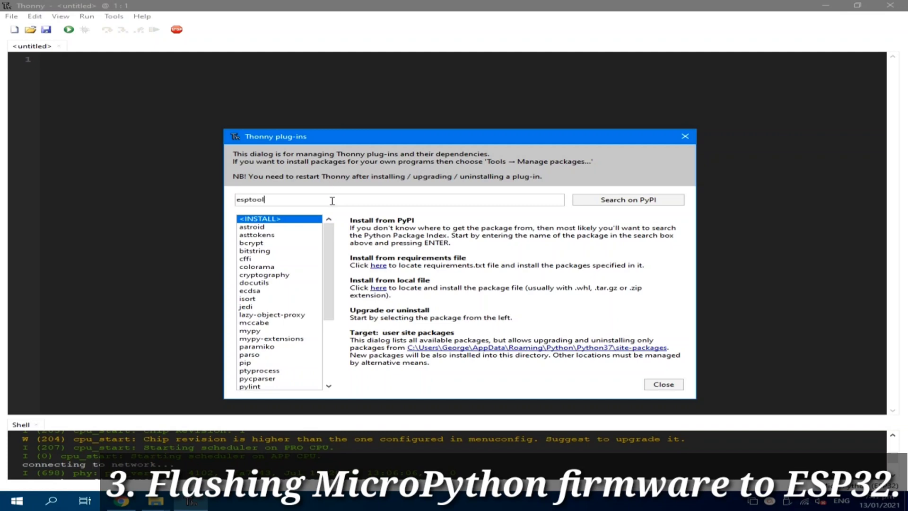
{"action": "key", "text": "Return"}
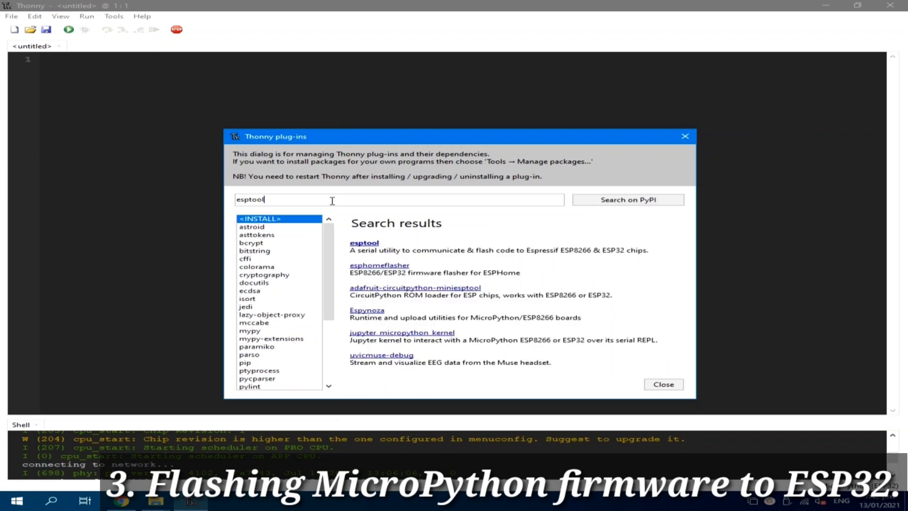
{"action": "left_click", "coordinate": [366, 245]}
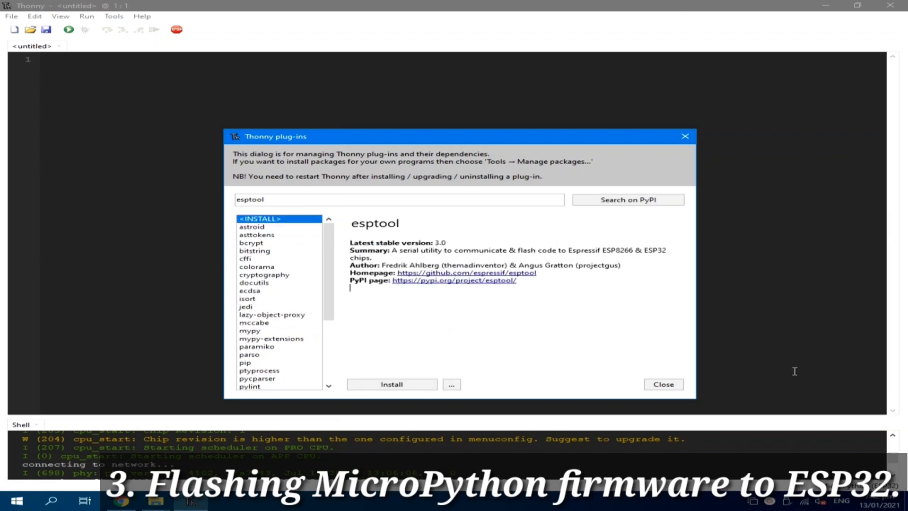
{"action": "left_click", "coordinate": [418, 388]}
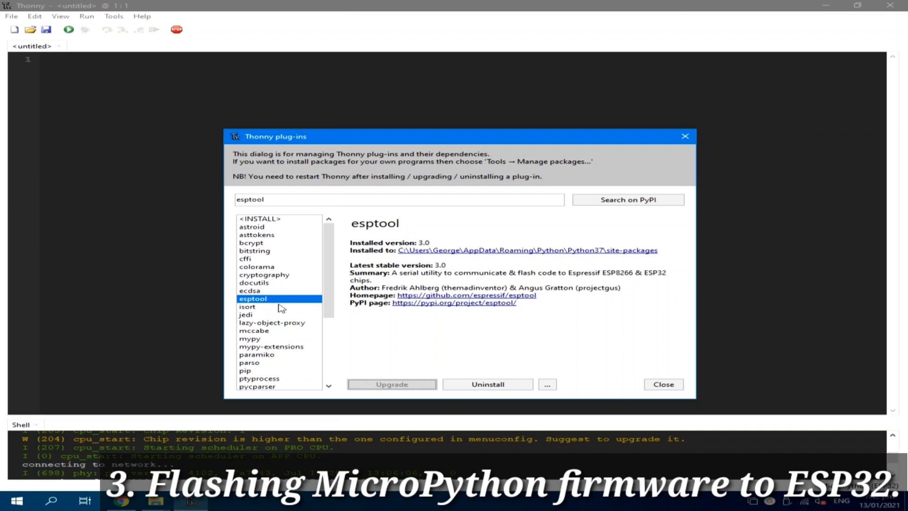
{"action": "left_click", "coordinate": [659, 386]}
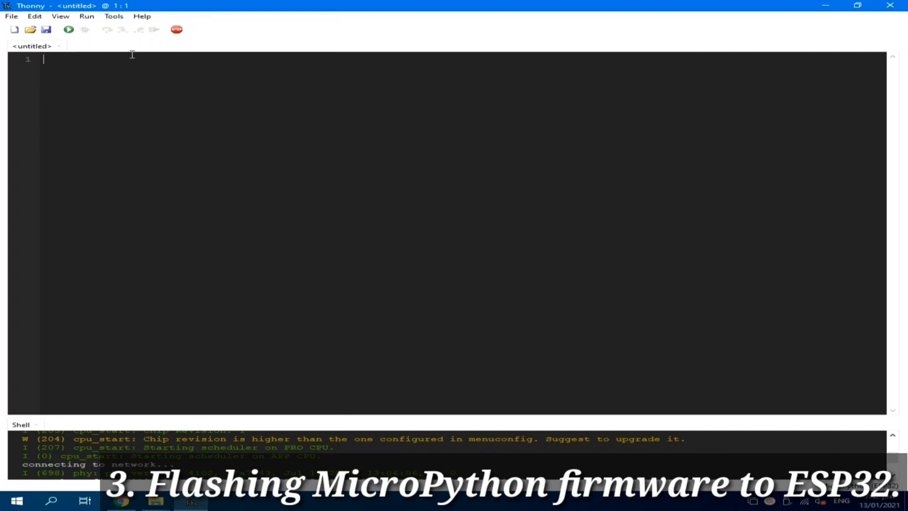
In Options > Interpreter, choose MicroPython (ESP32) with the CP210x COM3 port
{"action": "left_click", "coordinate": [114, 16]}
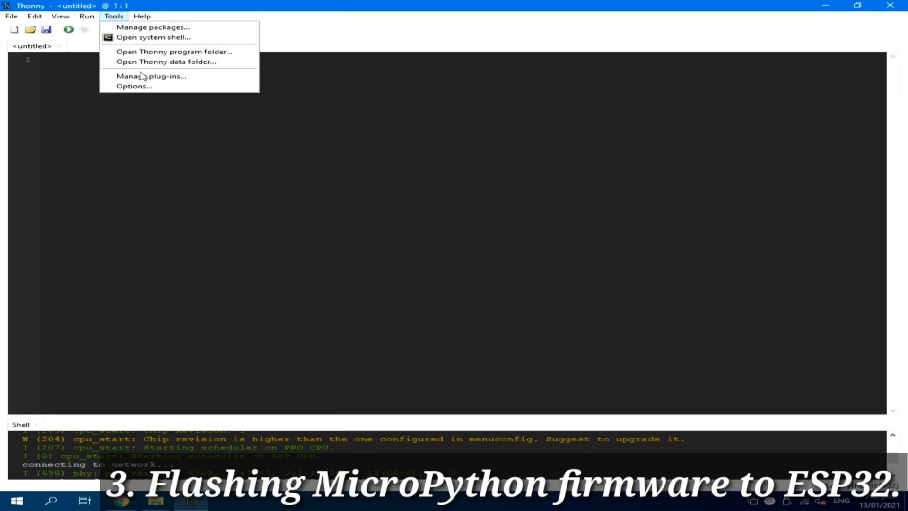
{"action": "left_click", "coordinate": [143, 87]}
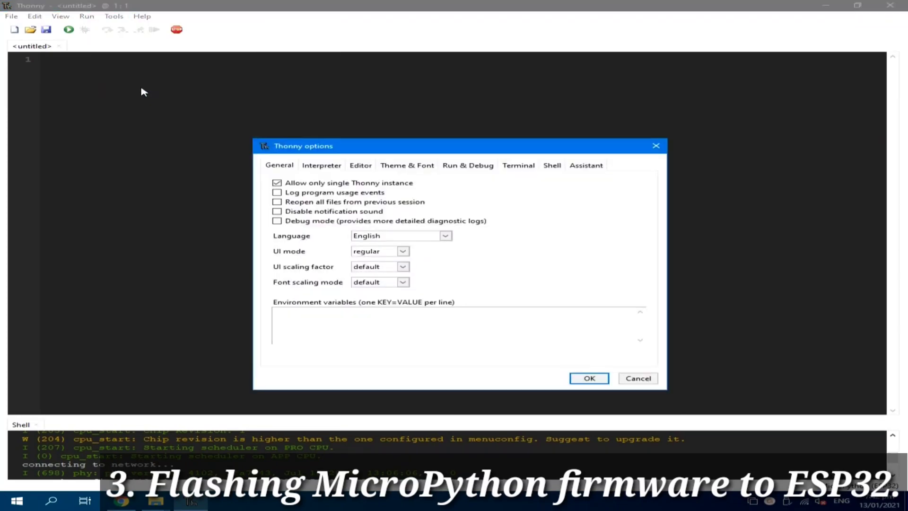
{"action": "left_click", "coordinate": [321, 165]}
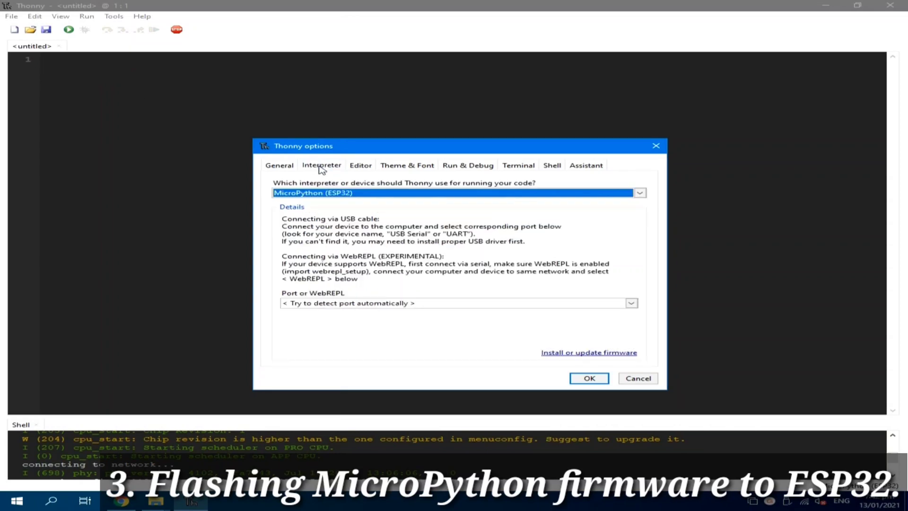
{"action": "left_click", "coordinate": [339, 194]}
{"action": "left_click", "coordinate": [356, 303]}
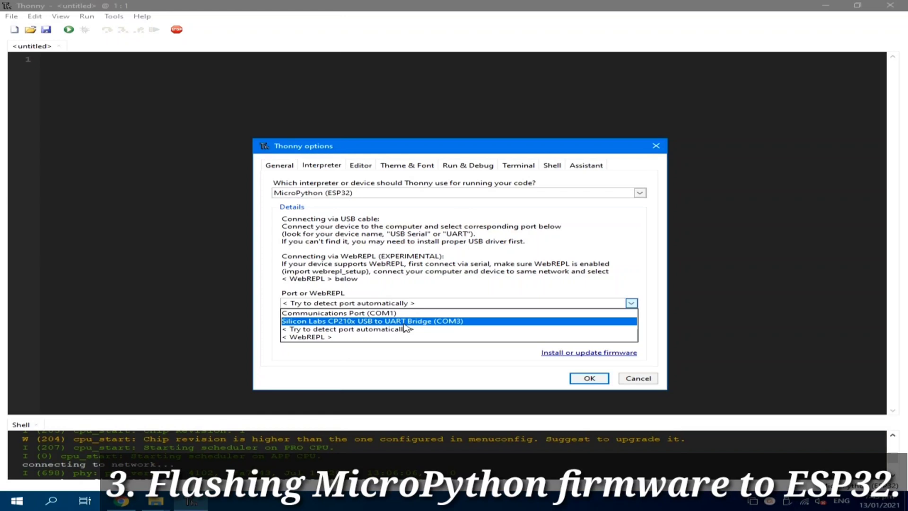
{"action": "left_click", "coordinate": [466, 322]}
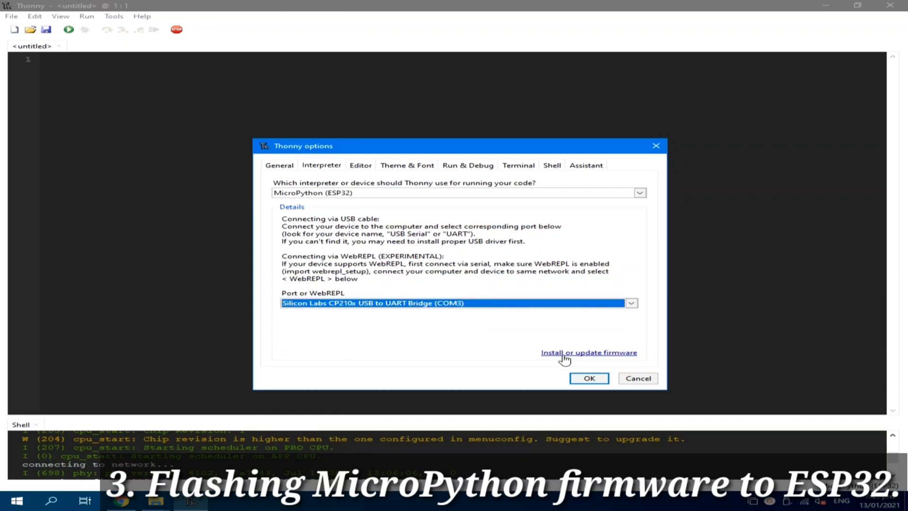
In the firmware installer, select port COM3 and the esp32-idf3-20200902-v1.13.bin firmware file
{"action": "left_click", "coordinate": [589, 353]}
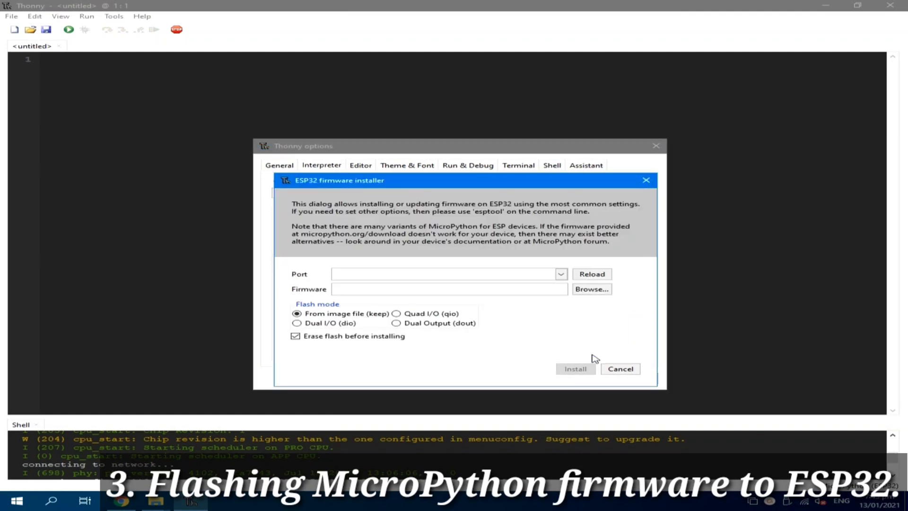
{"action": "left_click", "coordinate": [561, 275]}
{"action": "left_click", "coordinate": [454, 293]}
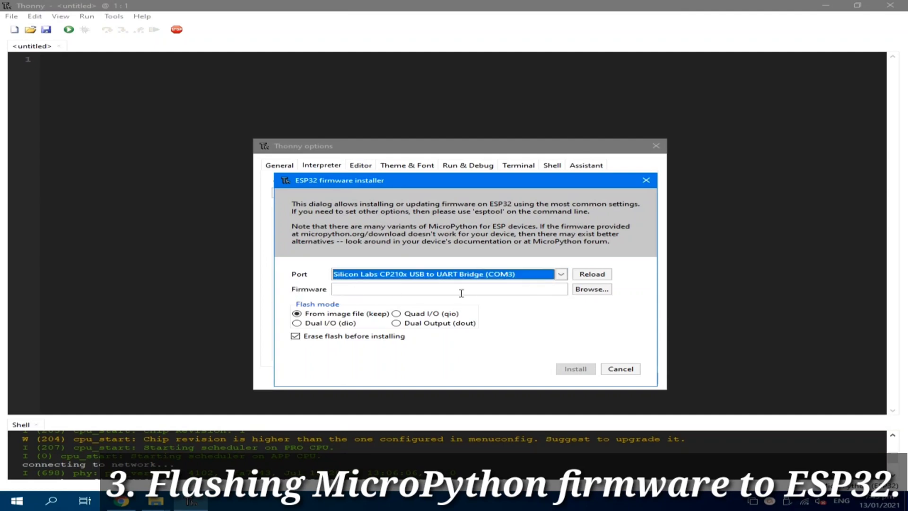
{"action": "left_click", "coordinate": [592, 289]}
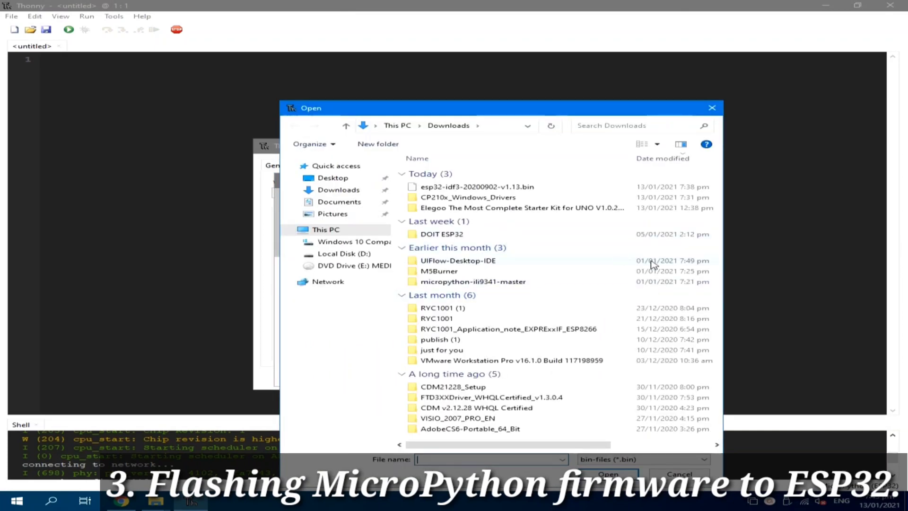
{"action": "left_click", "coordinate": [513, 191]}
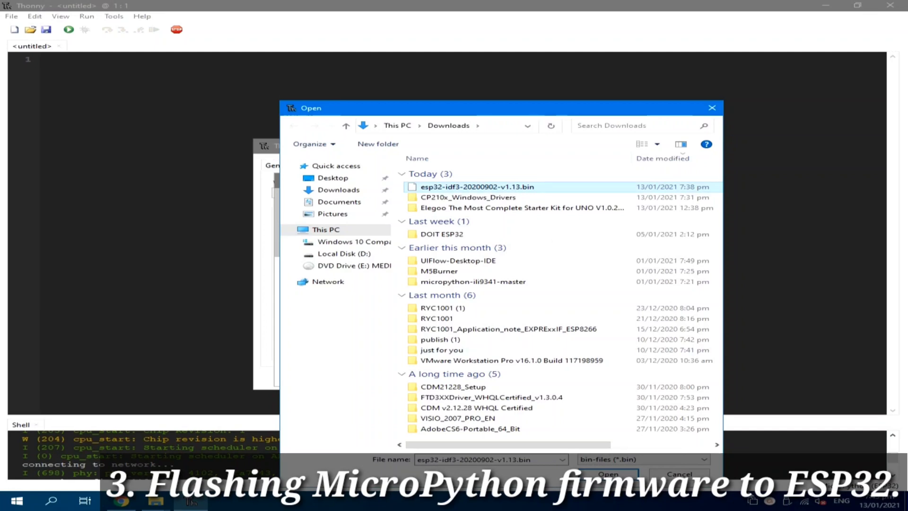
{"action": "left_click", "coordinate": [608, 474]}
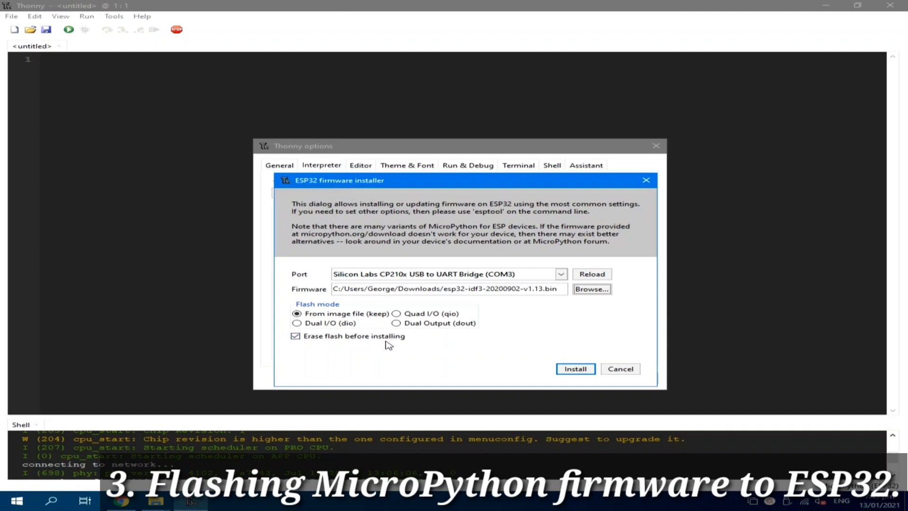
Start the firmware install, which fails with a timeout connecting to the ESP32
{"action": "left_click", "coordinate": [581, 369]}
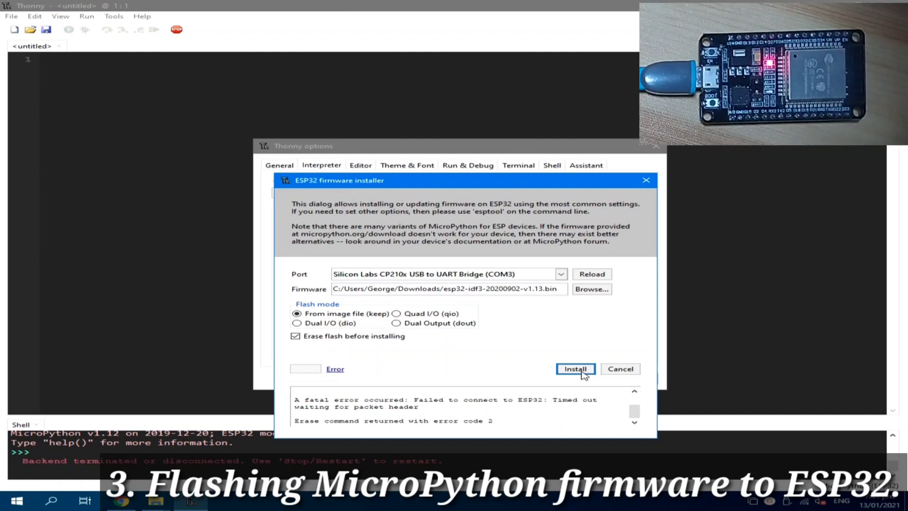
Rerun the firmware install until it reports Done, then close the installer
{"action": "left_click", "coordinate": [576, 369]}
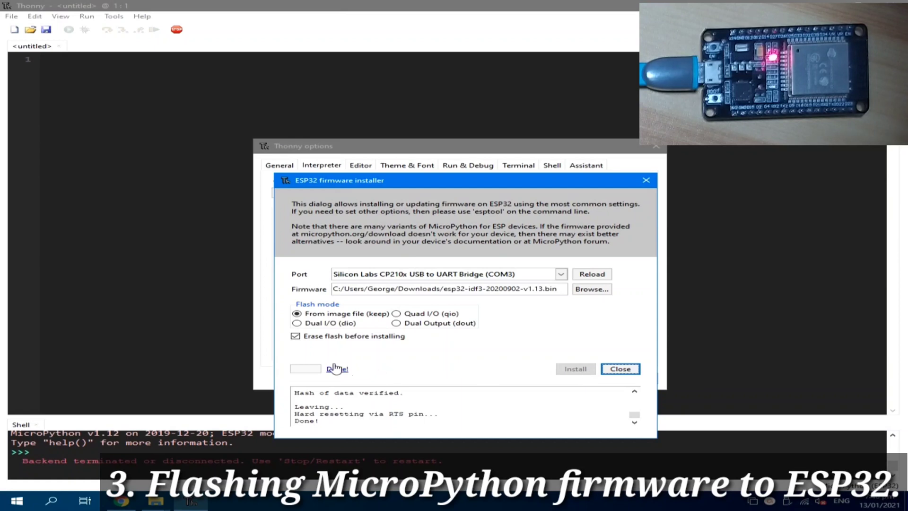
{"action": "left_click", "coordinate": [628, 370]}
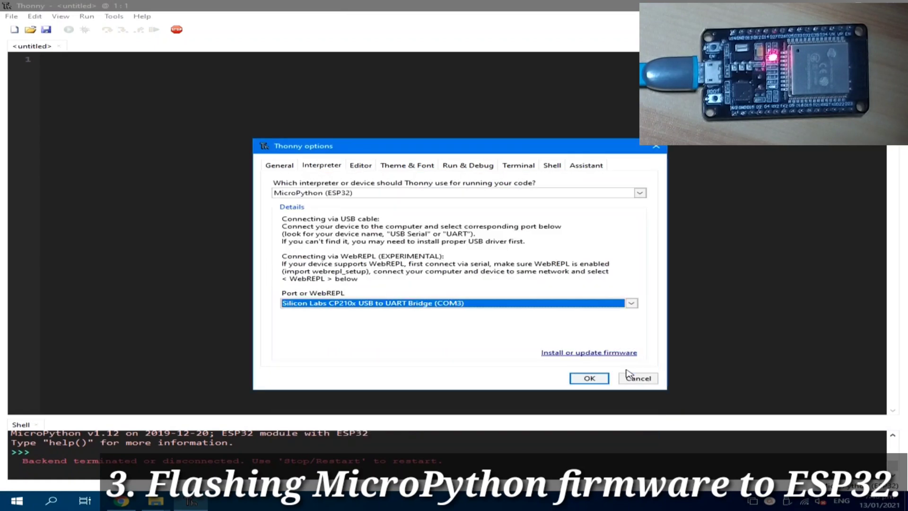
Confirm the interpreter settings, then write the Pin import and led = Pin(2, Pin.OUT)
{"action": "left_click", "coordinate": [589, 379]}
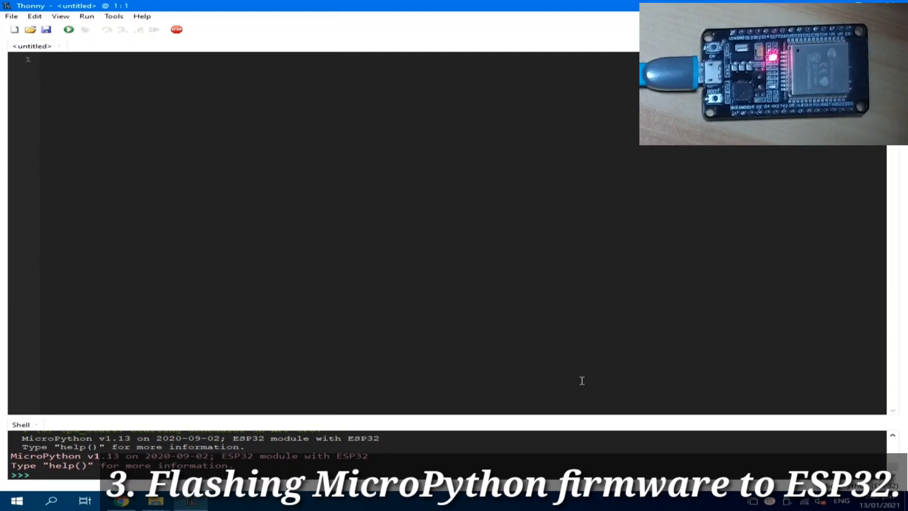
{"action": "type", "text": "from"}
{"action": "key", "text": "BackSpace"}
{"action": "key", "text": "BackSpace"}
{"action": "key", "text": "BackSpace"}
{"action": "key", "text": "BackSpace"}
{"action": "key", "text": "BackSpace"}
{"action": "type", "text": "from macin"}
{"action": "key", "text": "BackSpace"}
{"action": "key", "text": "BackSpace"}
{"action": "type", "text": "hine "}
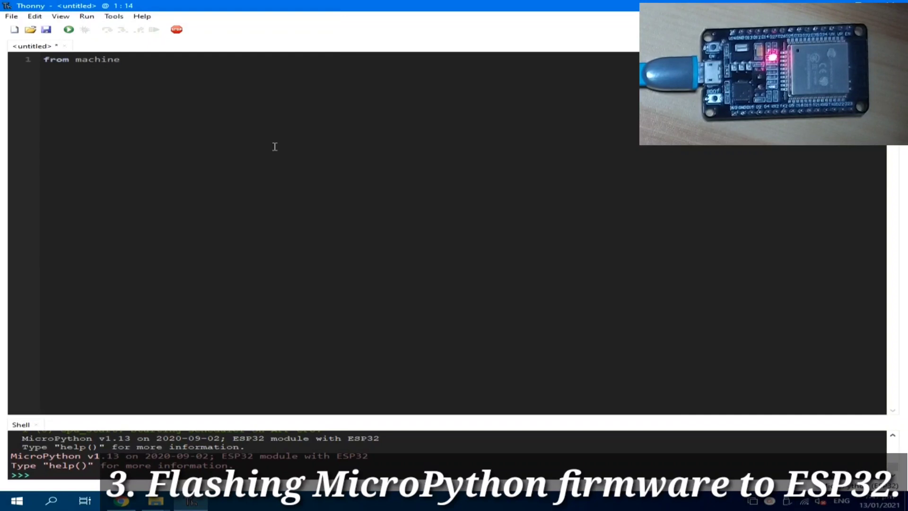
{"action": "type", "text": "import "}
{"action": "type", "text": "Pin"}
{"action": "key", "text": "Return"}
{"action": "type", "text": "led = Pin("}
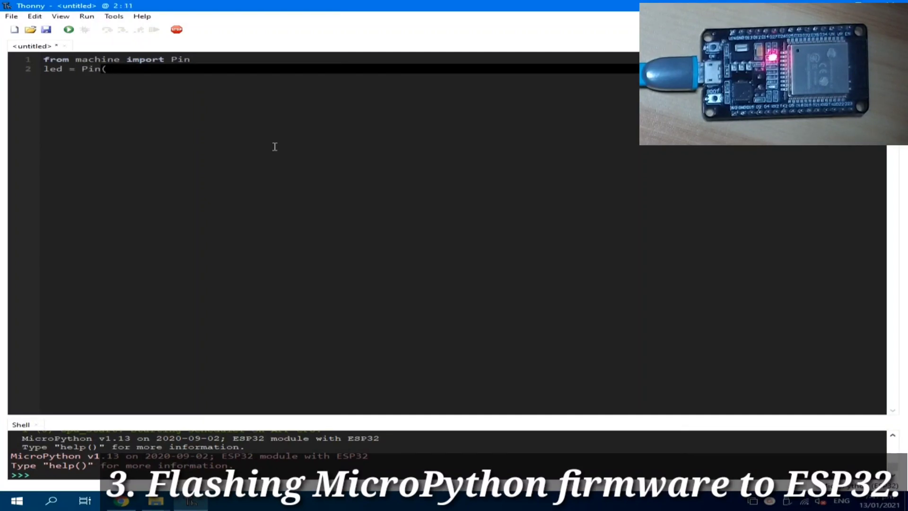
{"action": "type", "text": "2, "}
{"action": "type", "text": "Pin."}
{"action": "type", "text": "OUT)"}
{"action": "key", "text": "Return"}
Write a while True loop with led.on(), sleep(1), led.off() and a final sleep
{"action": "key", "text": "Return"}
{"action": "type", "text": "while True:"}
{"action": "key", "text": "Return"}
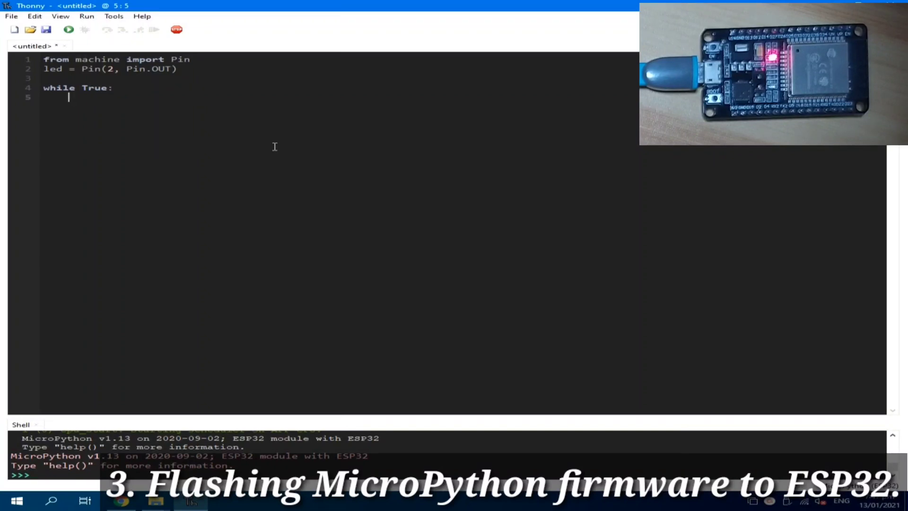
{"action": "type", "text": "led.on()"}
{"action": "key", "text": "Return"}
{"action": "type", "text": "sleep"}
{"action": "type", "text": "(1"}
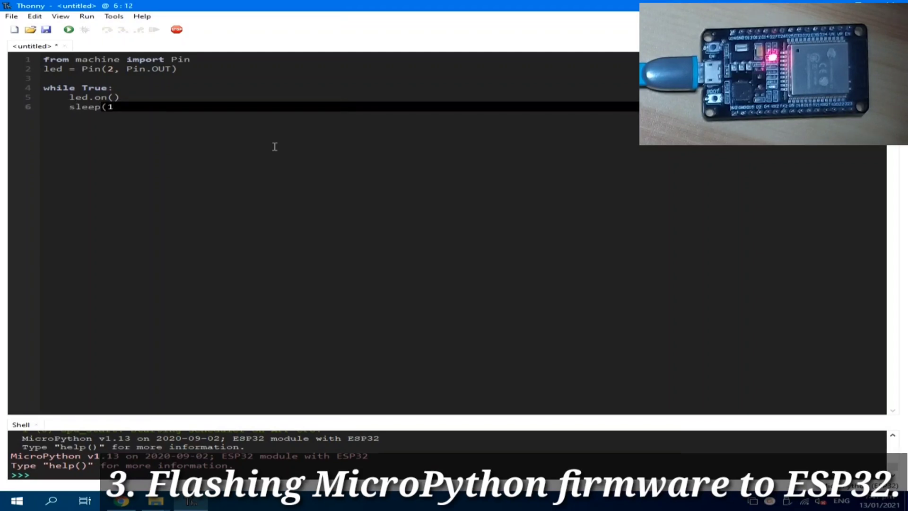
{"action": "type", "text": ")"}
{"action": "key", "text": "Return"}
{"action": "type", "text": "led.off()"}
{"action": "key", "text": "Return"}
{"action": "type", "text": "sleep"}
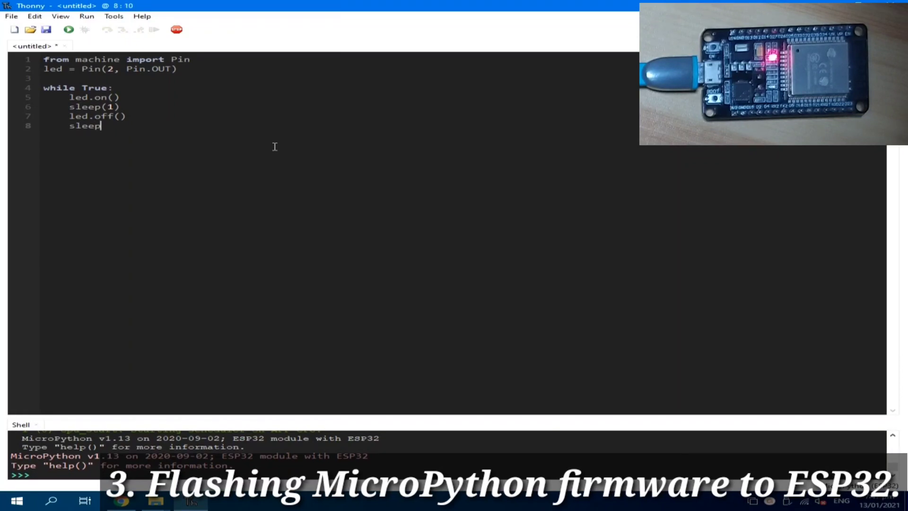
{"action": "type", "text": "(1)"}
Add 'from time import sleep' as line 2, complete the final sleep(1), and start saving
{"action": "left_click", "coordinate": [207, 58]}
{"action": "key", "text": "Return"}
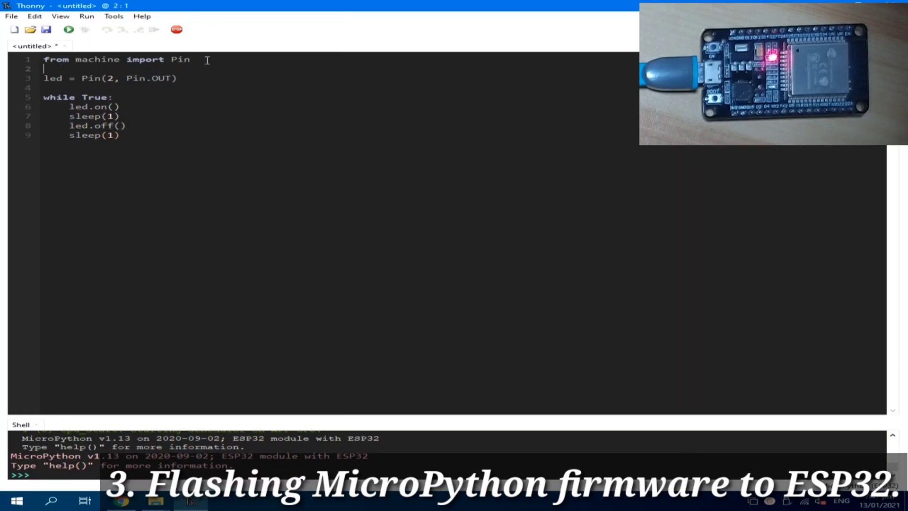
{"action": "type", "text": "f"}
{"action": "type", "text": "m time import"}
{"action": "type", "text": "leep"}
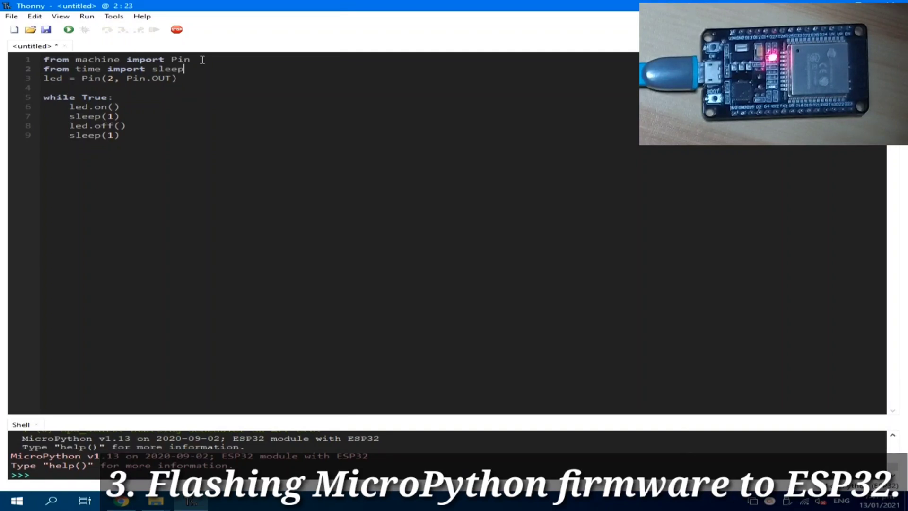
{"action": "left_click", "coordinate": [46, 30]}
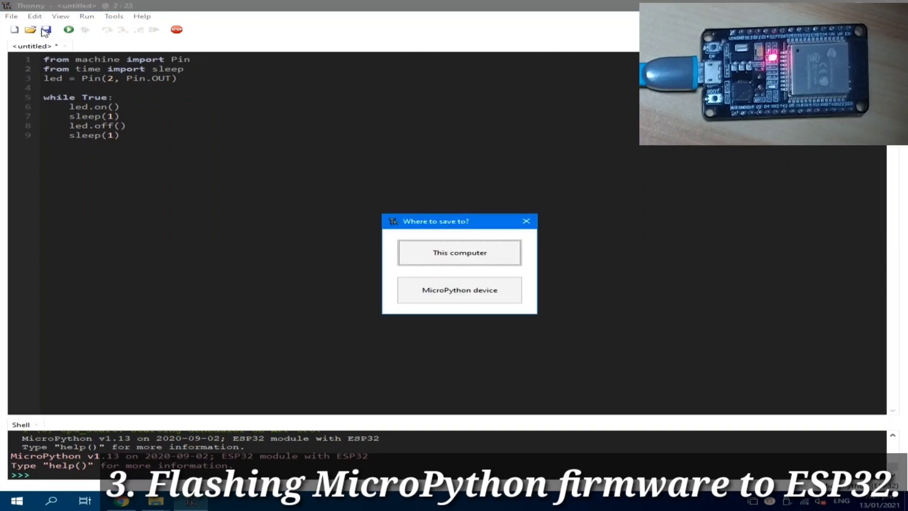
Save the script to 'This computer' as blink_led.py in George's user folder
{"action": "left_click", "coordinate": [464, 260]}
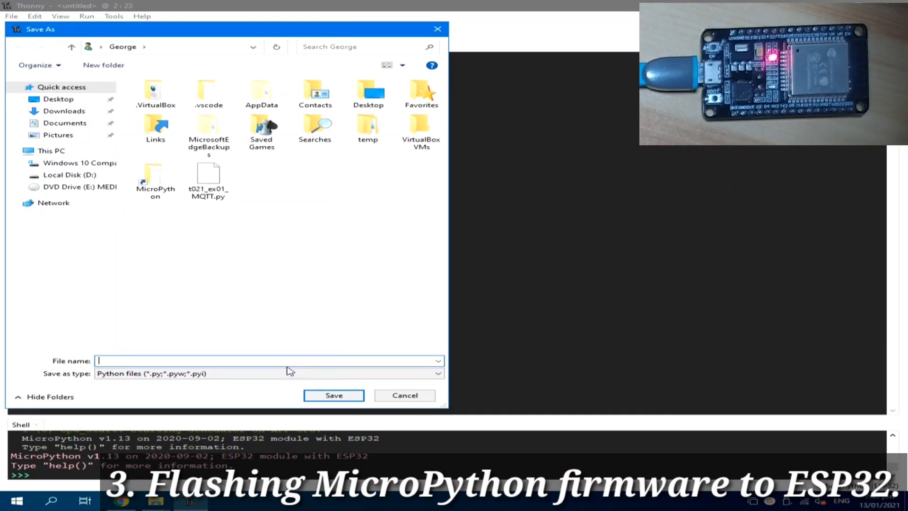
{"action": "type", "text": "blin"}
{"action": "type", "text": "led"}
{"action": "key", "text": "Return"}
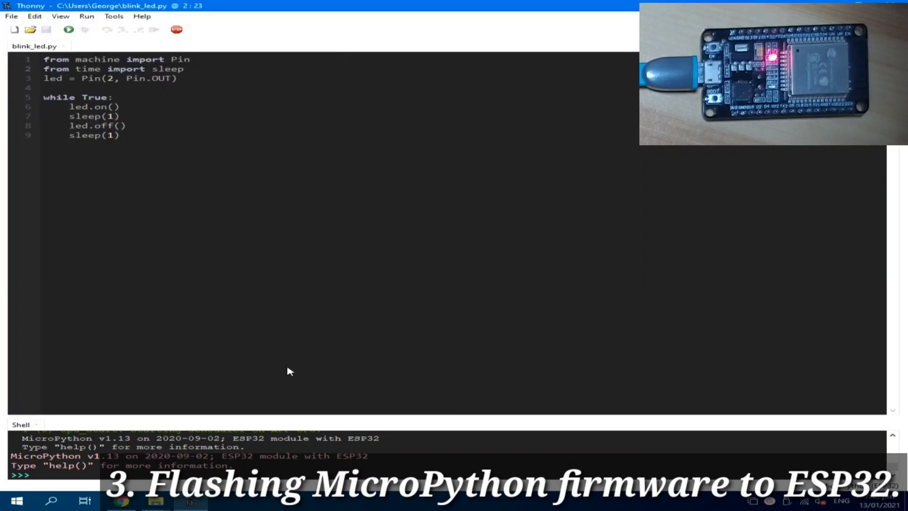
Run blink_led.py on the ESP32 so the board's LED lights up
{"action": "left_click", "coordinate": [70, 32]}
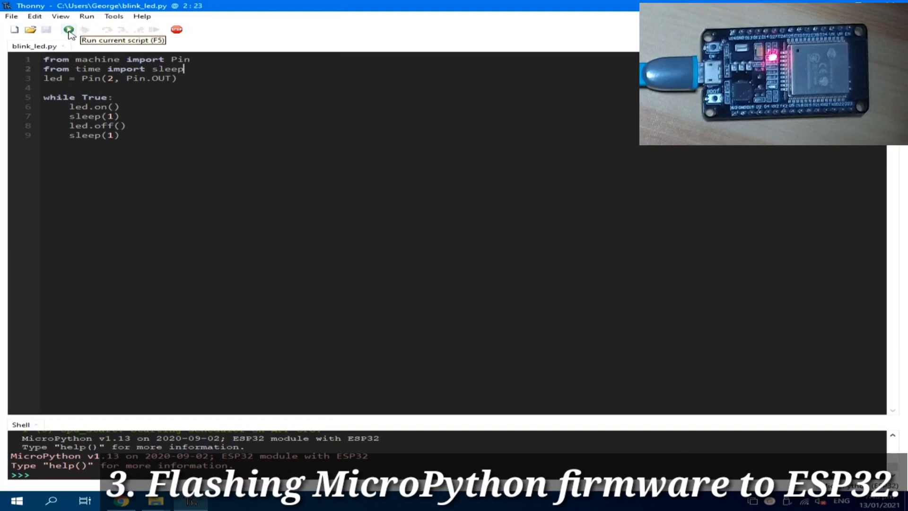
{"action": "left_click", "coordinate": [71, 31]}
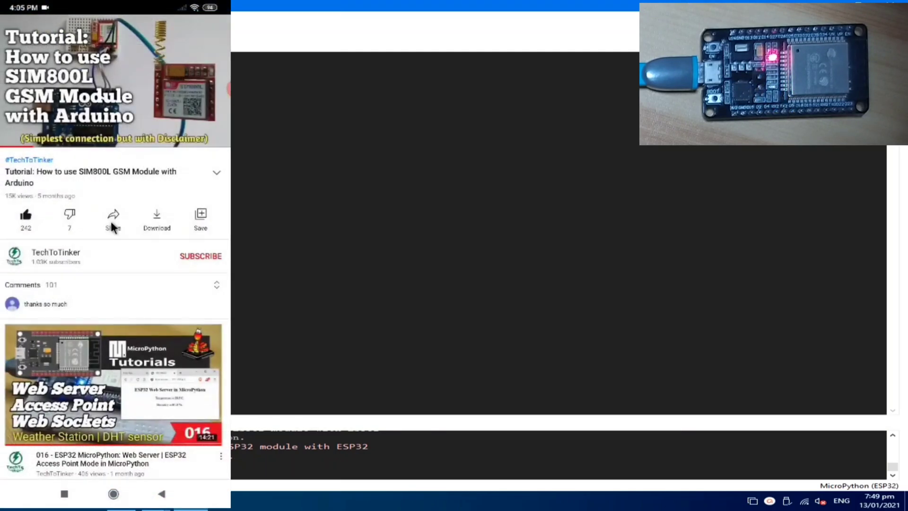
{"action": "left_click", "coordinate": [111, 220]}
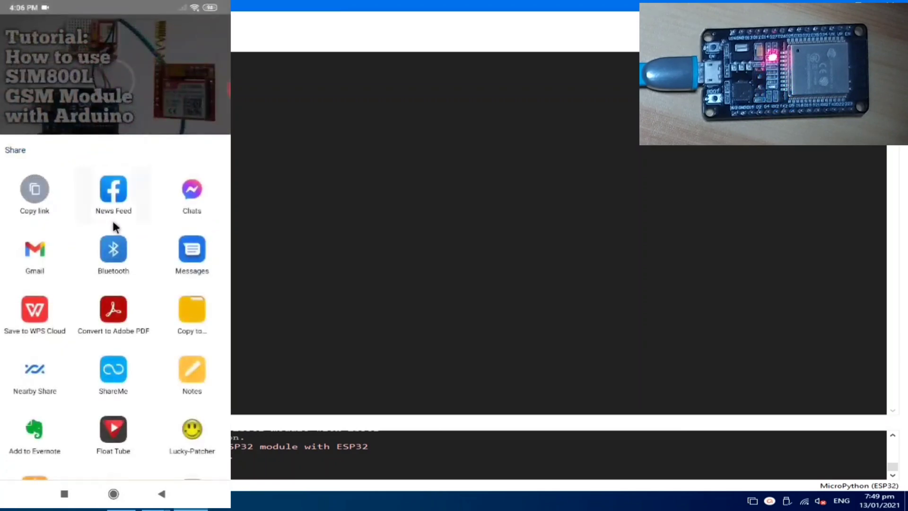